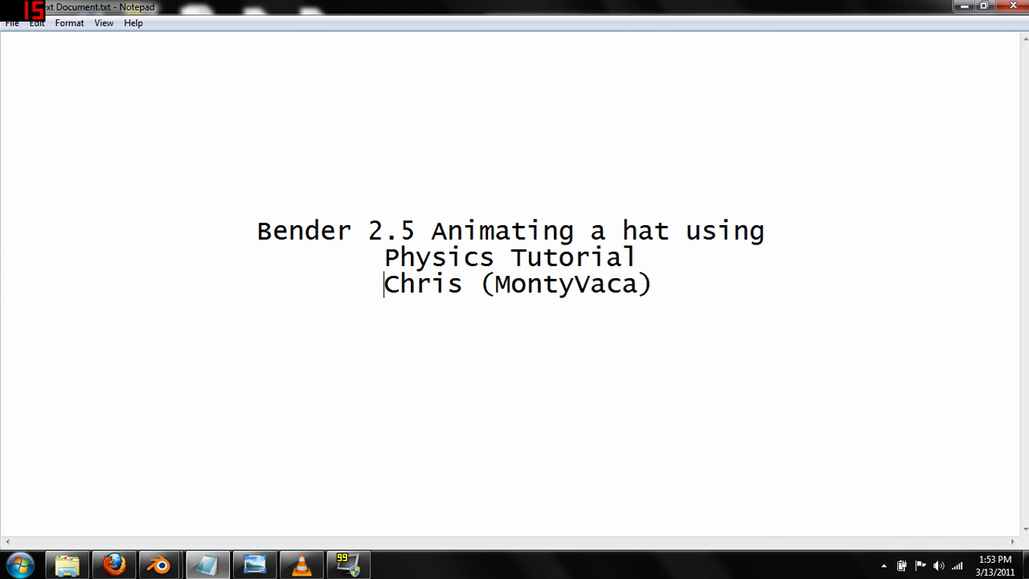
# - View the Swedish Chef reference picture, close it from view, and switch to Blender
pyautogui.click(244, 567)
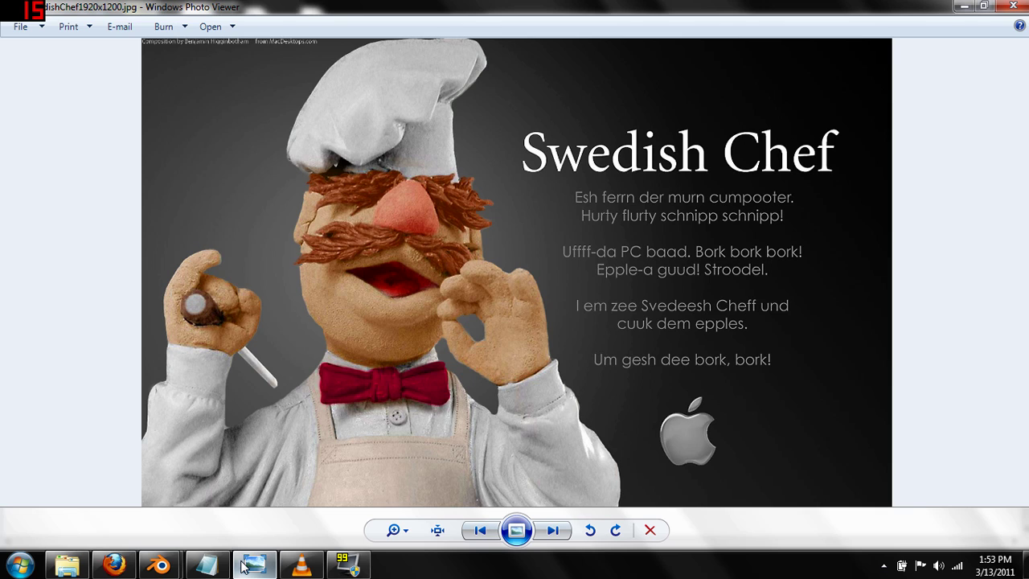
pyautogui.click(962, 7)
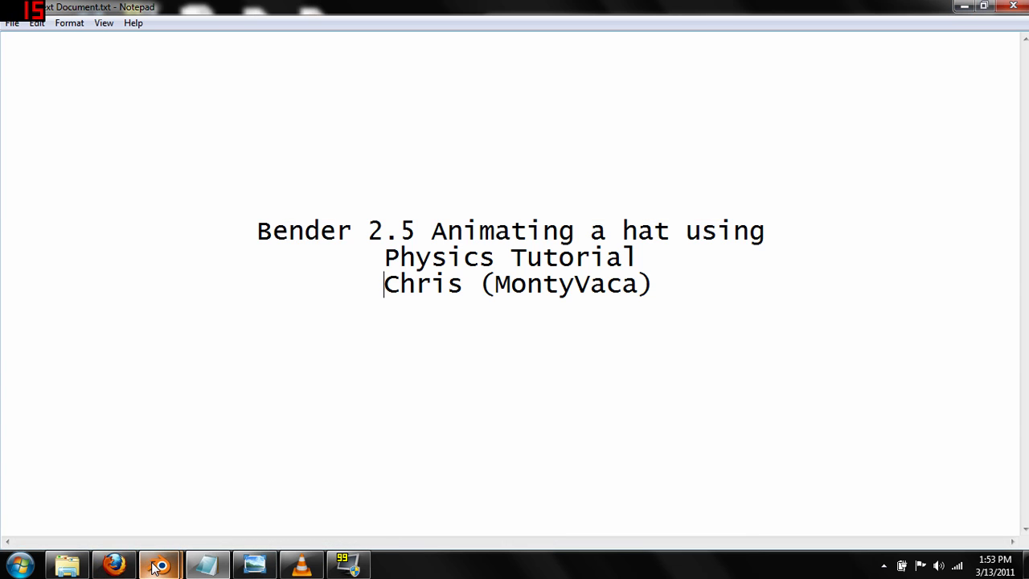
pyautogui.moveTo(155, 568)
pyautogui.click(276, 493)
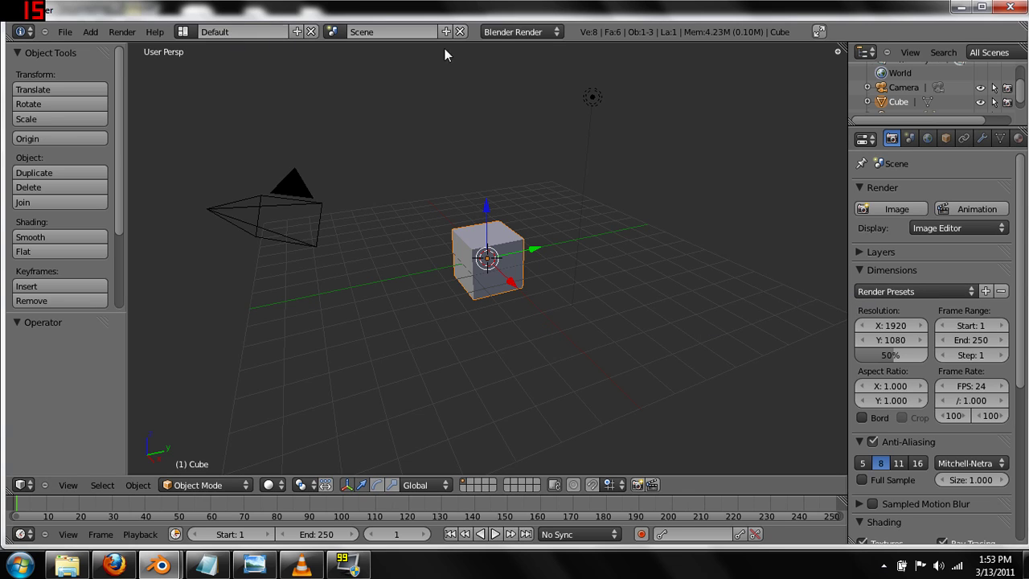
# - Set the render engine to Blender Game and widen the properties area
pyautogui.click(511, 34)
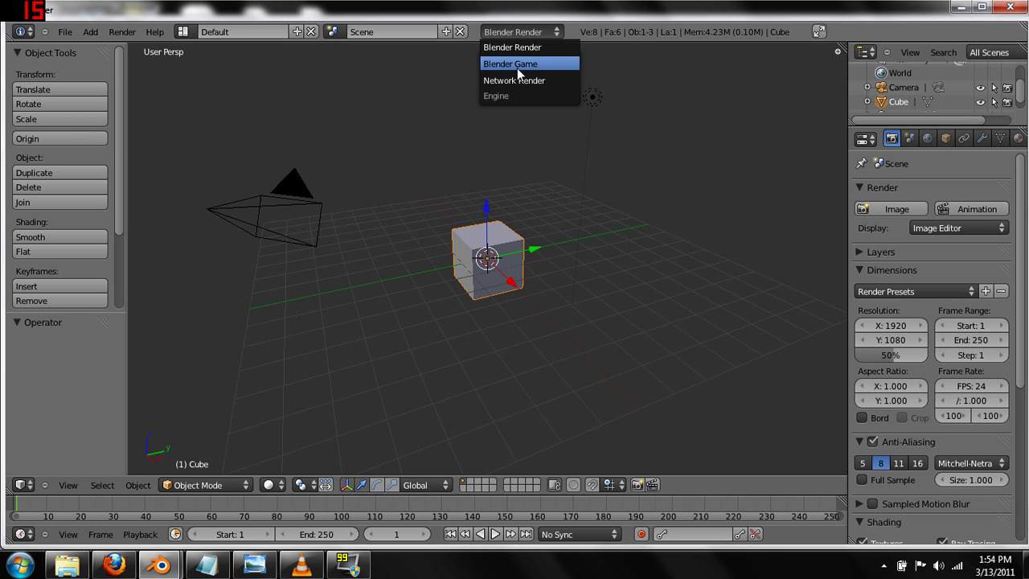
pyautogui.click(517, 69)
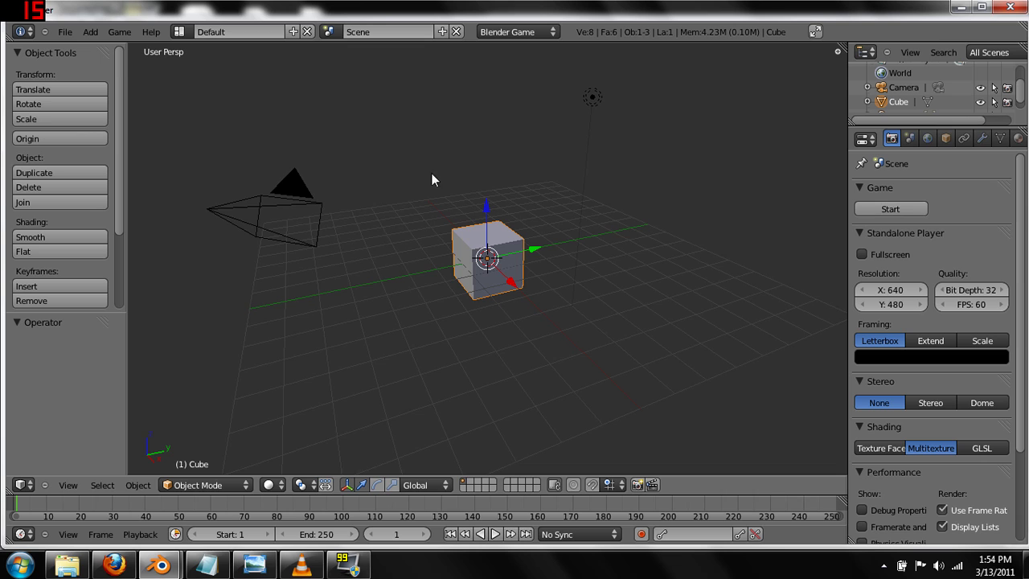
pyautogui.moveTo(849, 187); pyautogui.dragTo(761, 187)
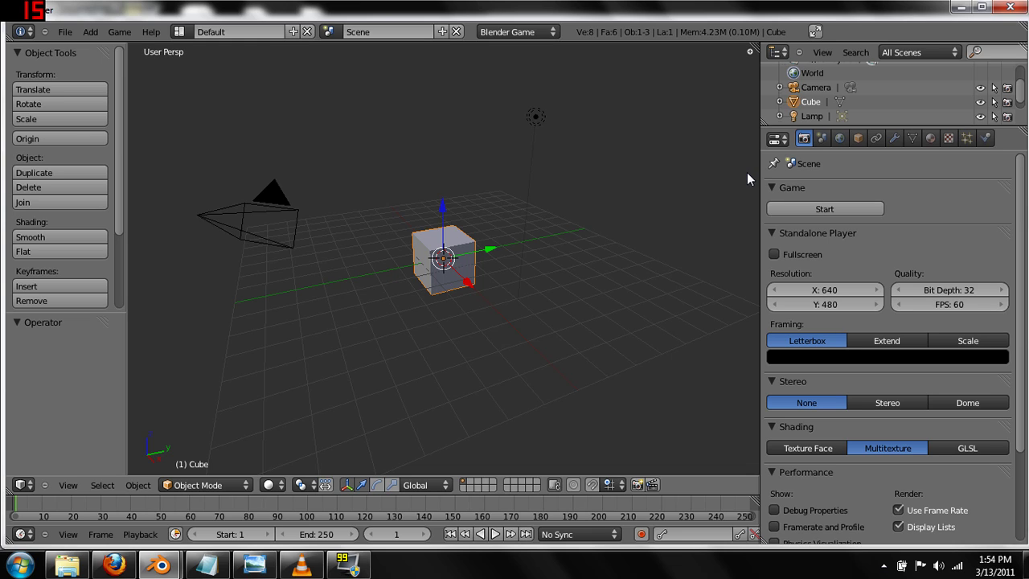
# - Add a Rigid Body Joint constraint to the default cube
pyautogui.click(986, 138)
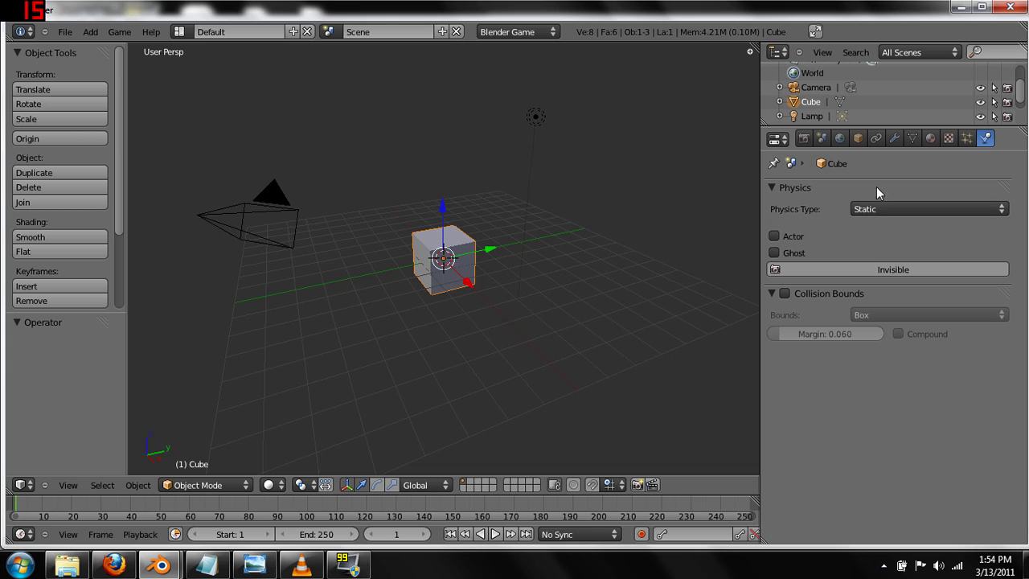
pyautogui.click(876, 138)
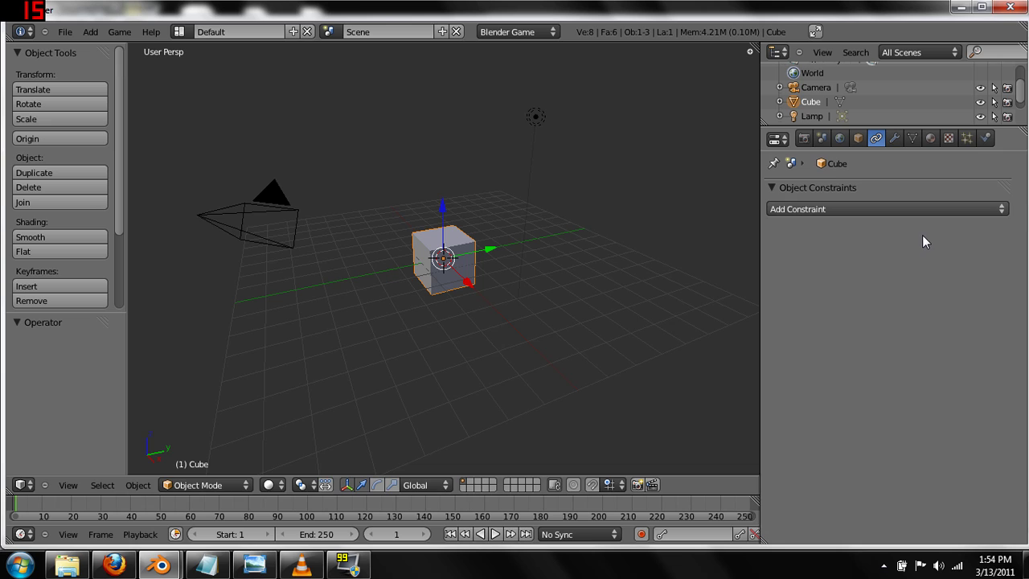
pyautogui.click(864, 211)
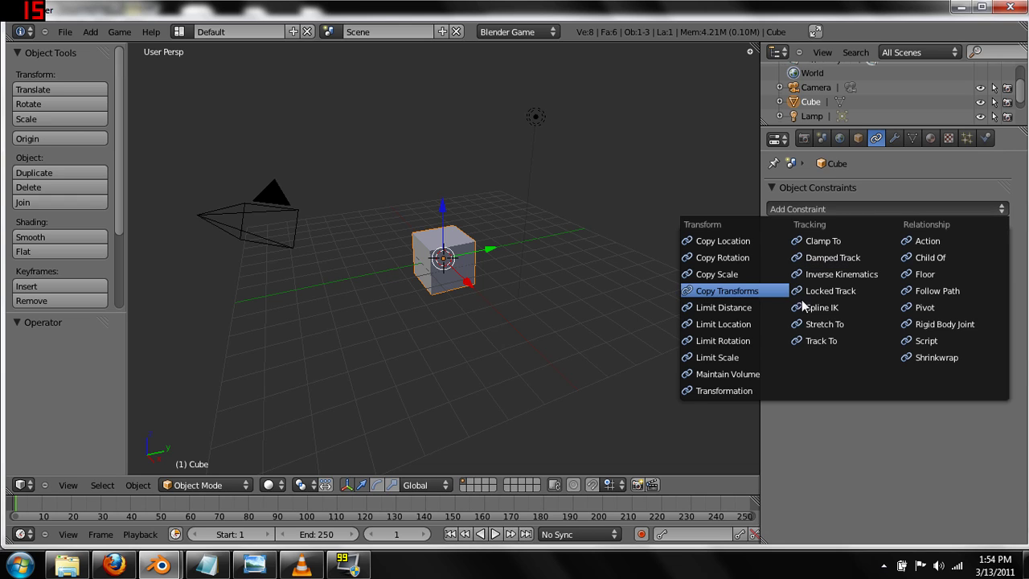
pyautogui.click(941, 329)
# - Show the cube in wireframe and enable Display Pivot for its Rigid Body Joint
pyautogui.moveTo(647, 272); pyautogui.dragTo(497, 329, button='middle')
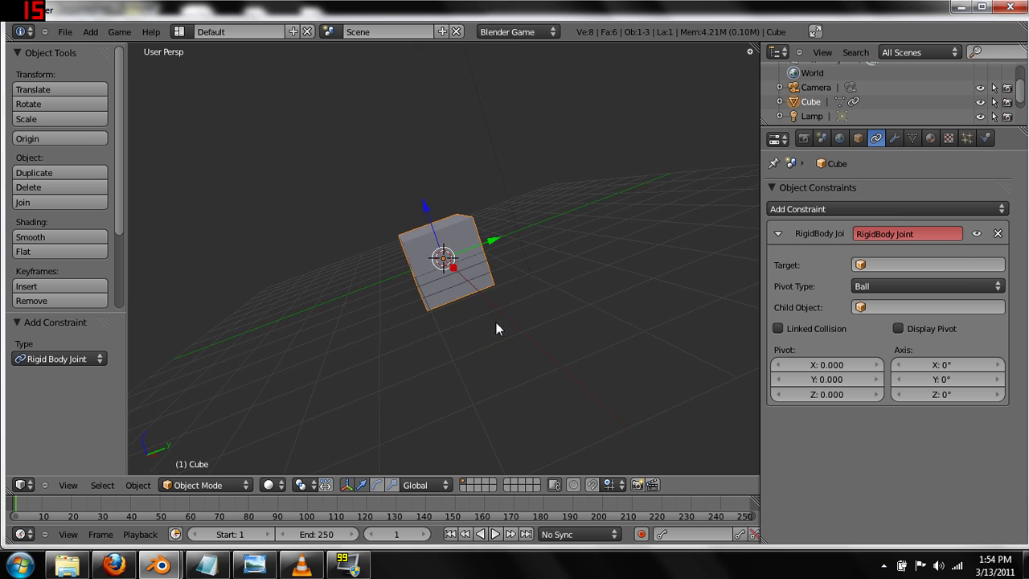
pyautogui.click(270, 485)
pyautogui.click(290, 453)
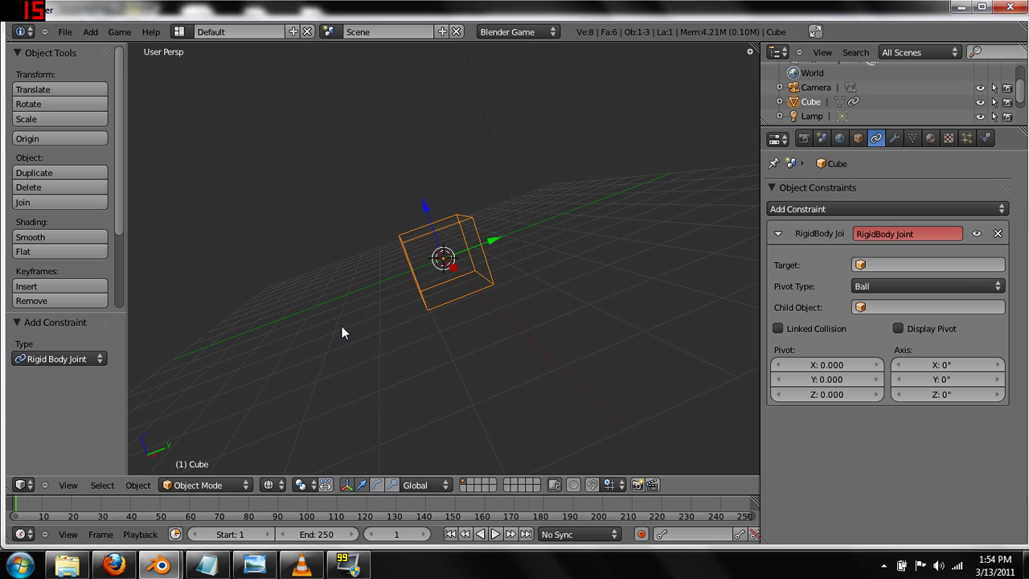
pyautogui.moveTo(341, 332); pyautogui.dragTo(329, 289, button='middle')
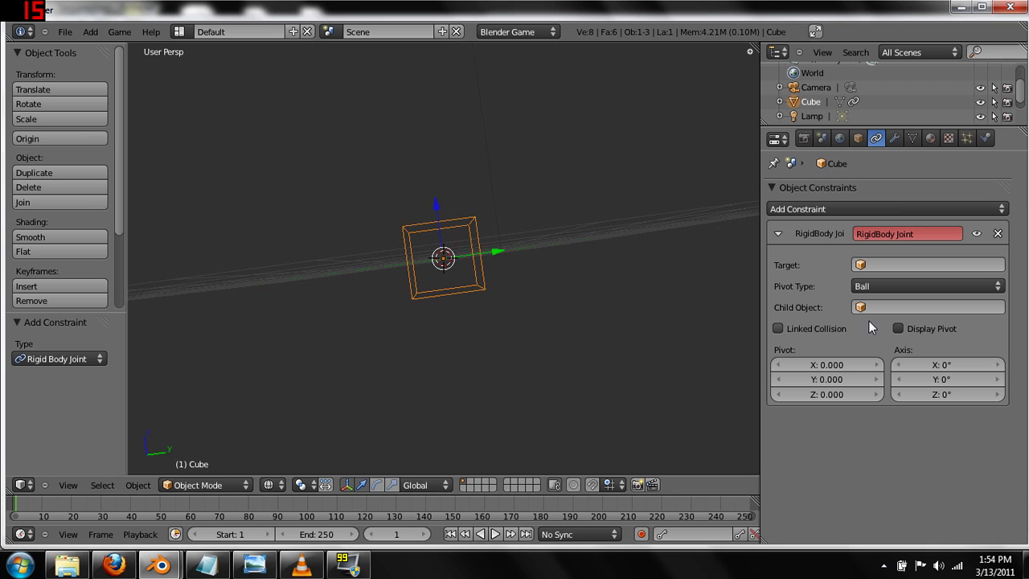
pyautogui.click(900, 329)
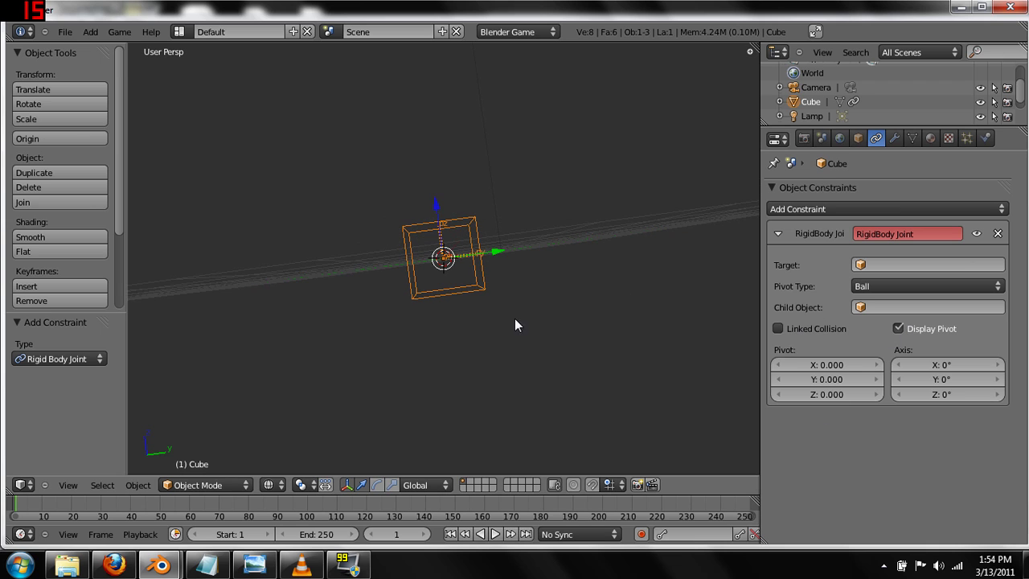
pyautogui.moveTo(515, 324); pyautogui.dragTo(531, 363, button='middle')
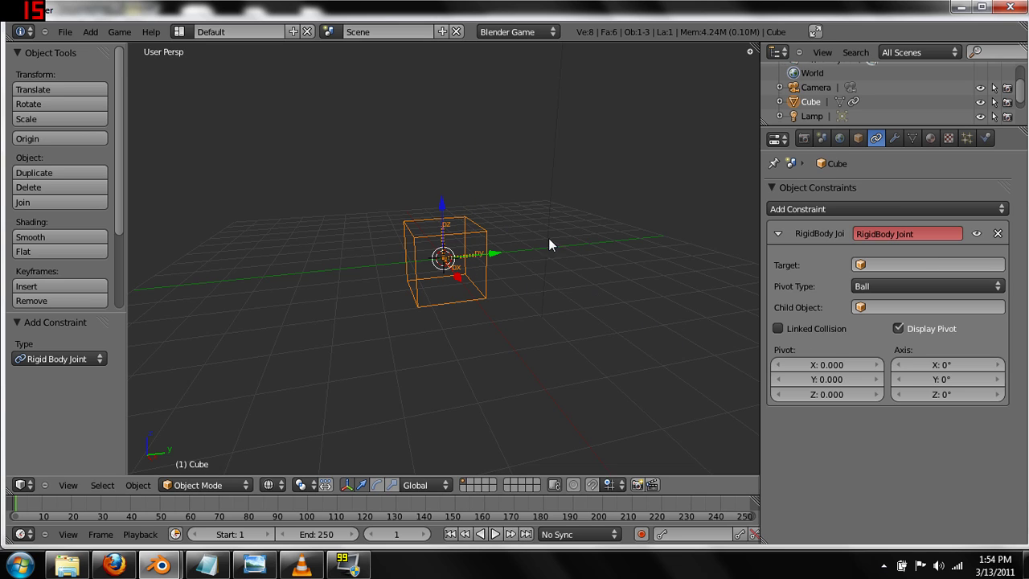
pyautogui.moveTo(549, 238); pyautogui.dragTo(571, 259, button='middle')
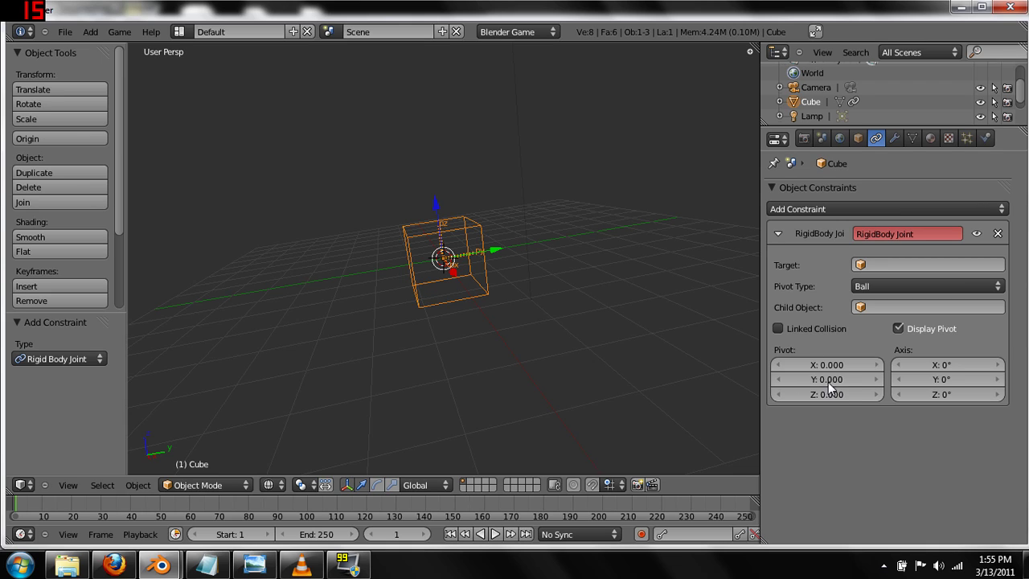
# - Set the joint's pivot Z value to 1.1 so the pivot sits just above the cube's upper face
pyautogui.click(862, 395)
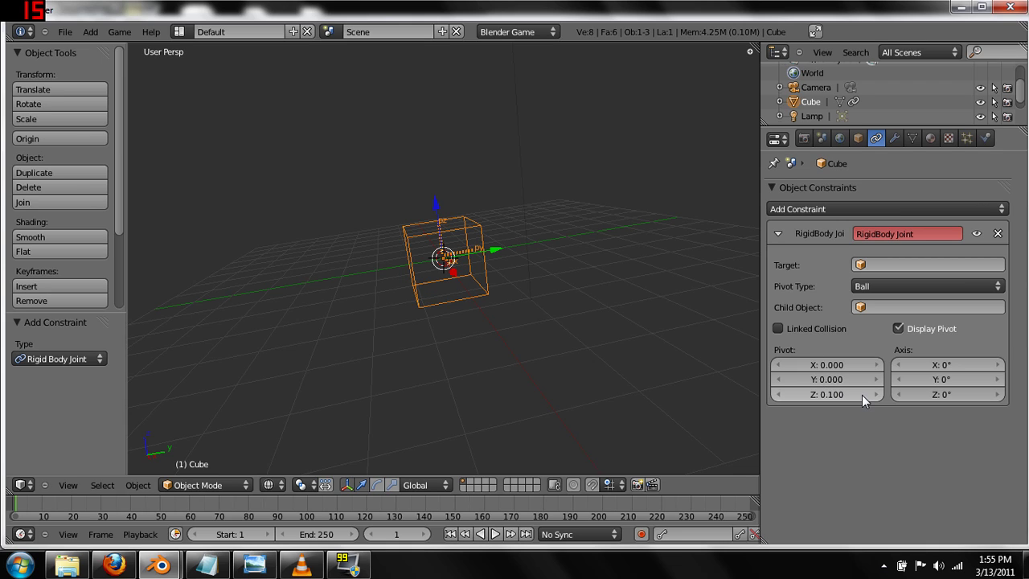
pyautogui.moveTo(853, 396)
pyautogui.mouseDown()
pyautogui.moveTo(836, 396)
pyautogui.moveTo(854, 395)
pyautogui.mouseUp()
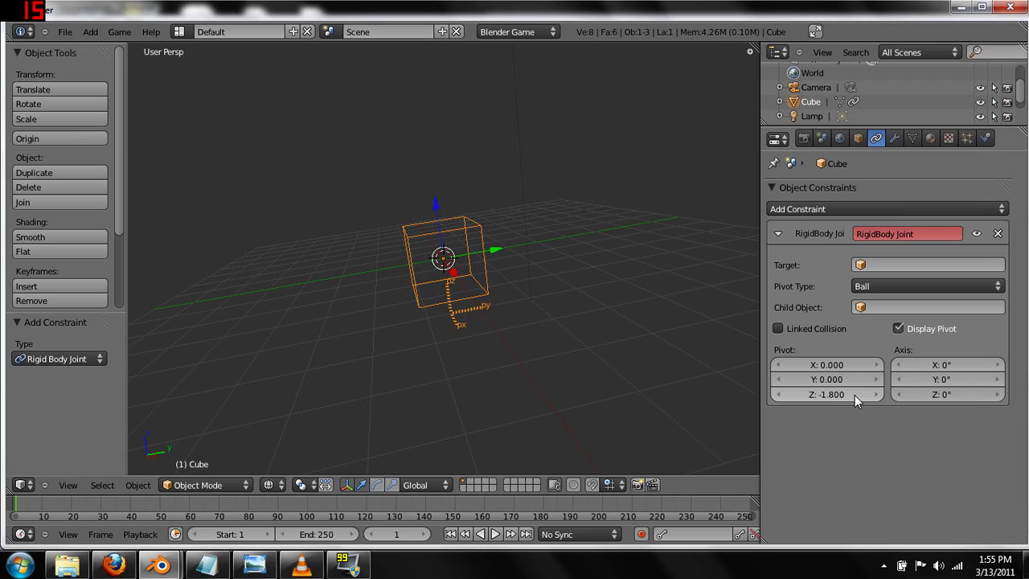
pyautogui.click(855, 395)
pyautogui.click(841, 395)
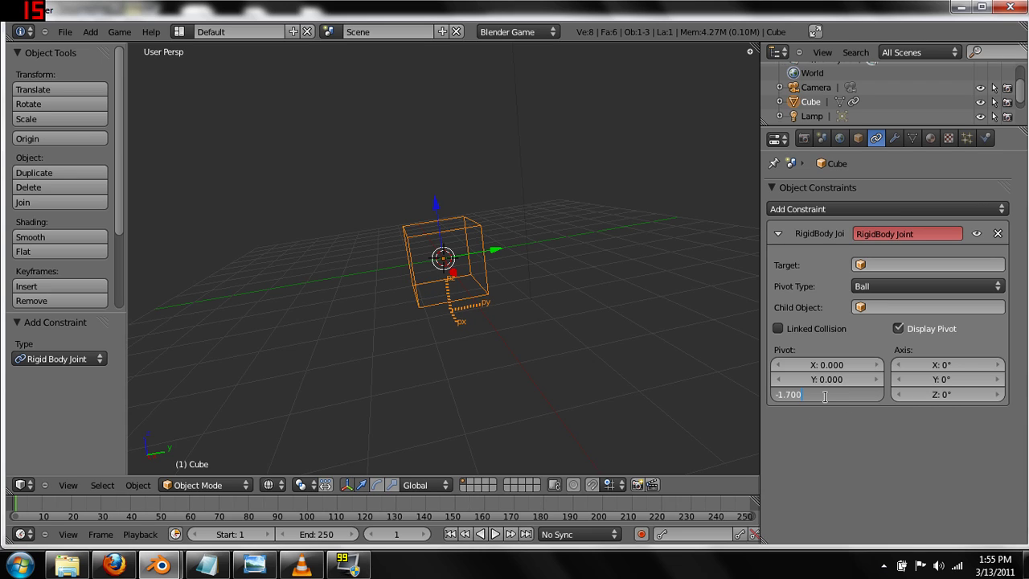
pyautogui.press('BackSpace')
pyautogui.press('BackSpace')
pyautogui.press('BackSpace')
pyautogui.press('BackSpace')
pyautogui.press('BackSpace')
pyautogui.press('BackSpace')
pyautogui.write('1.1')
pyautogui.press('Return')
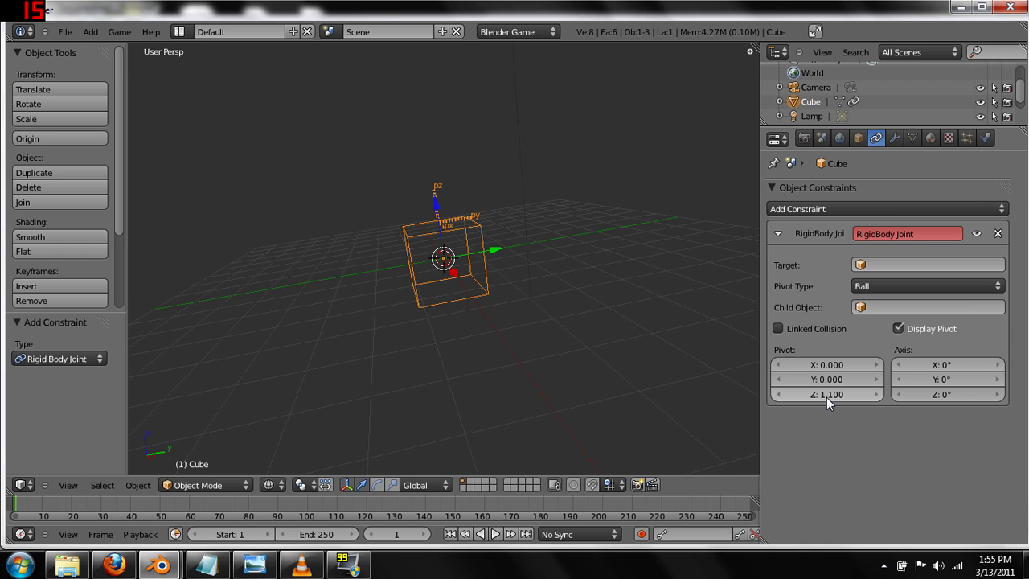
pyautogui.moveTo(546, 266); pyautogui.dragTo(490, 248, button='middle')
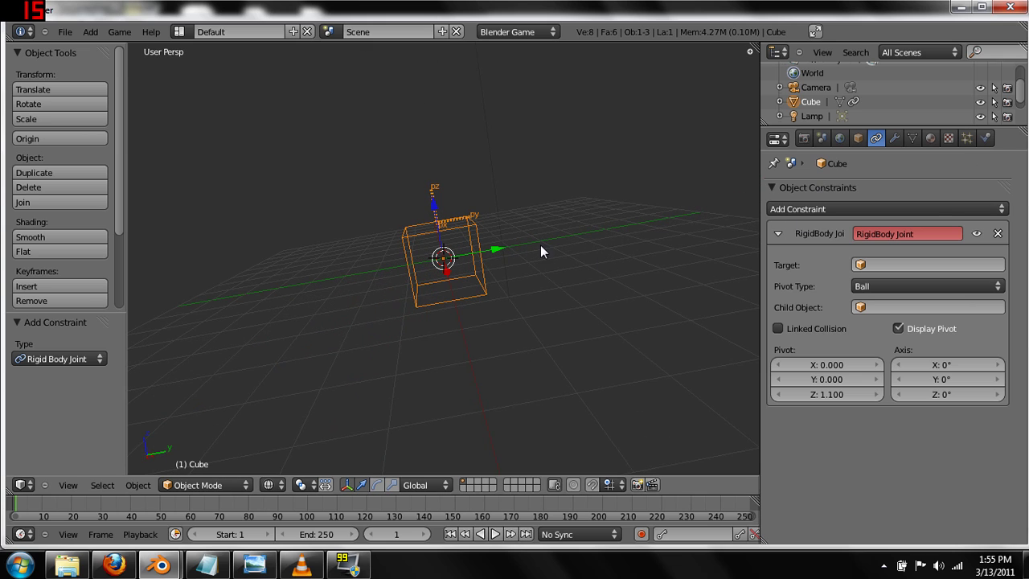
# - Rename the cube object as bot
pyautogui.click(857, 138)
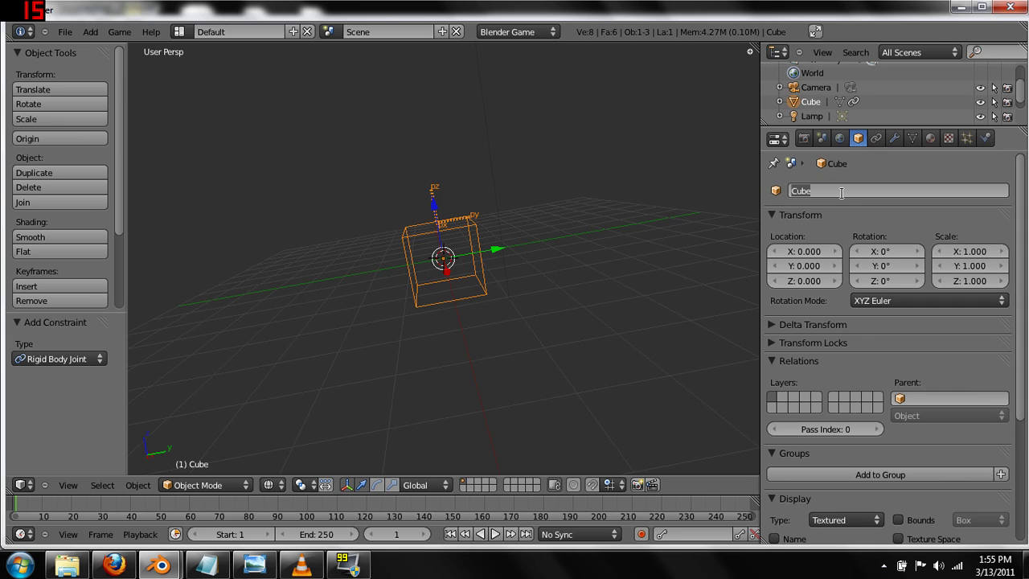
pyautogui.write('bot')
pyautogui.press('Return')
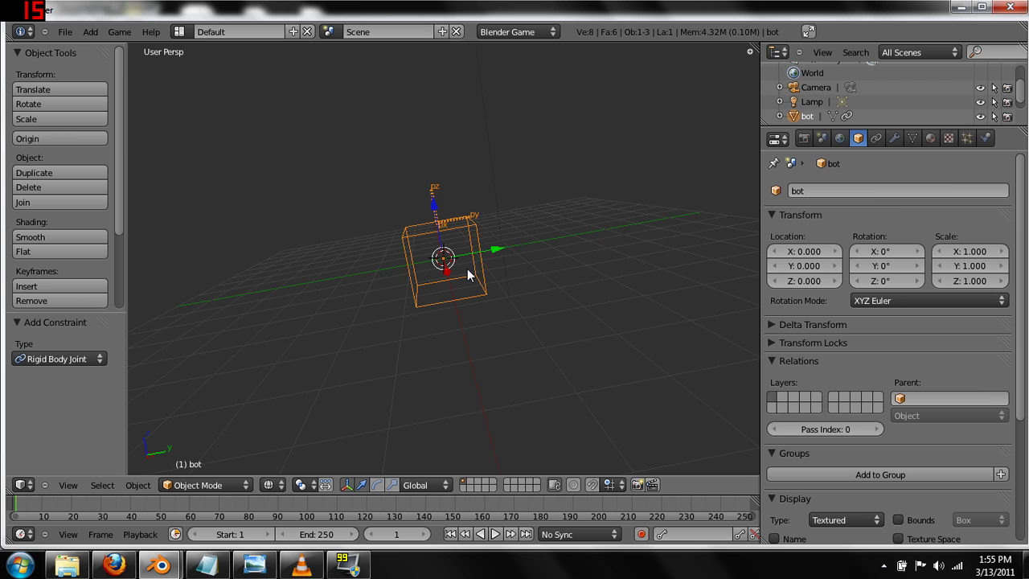
# - Duplicate the bot cube, place the copy about 2.1 units above the original, and name it mid
pyautogui.hotkey('shift', 'd')
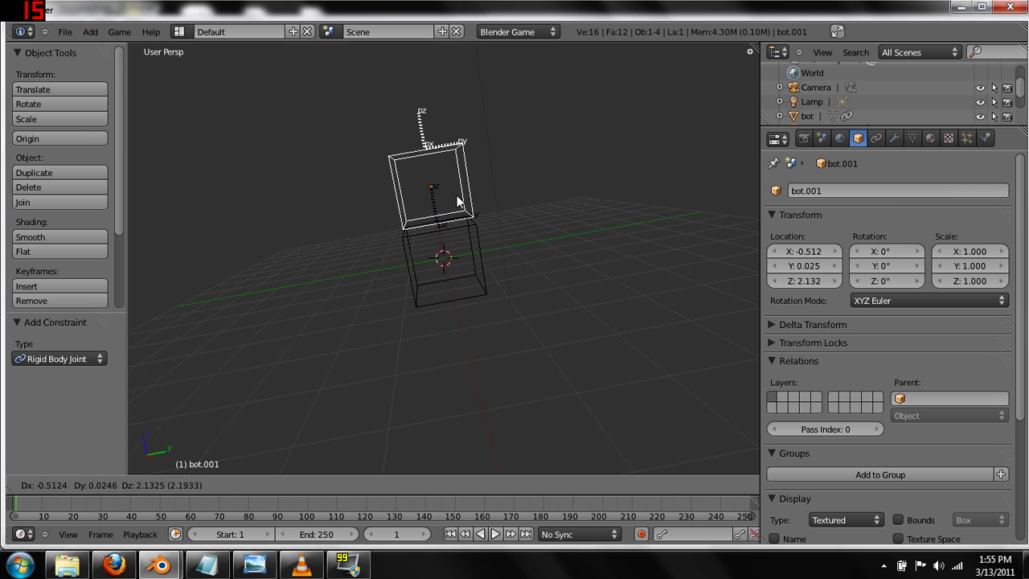
pyautogui.click(458, 201)
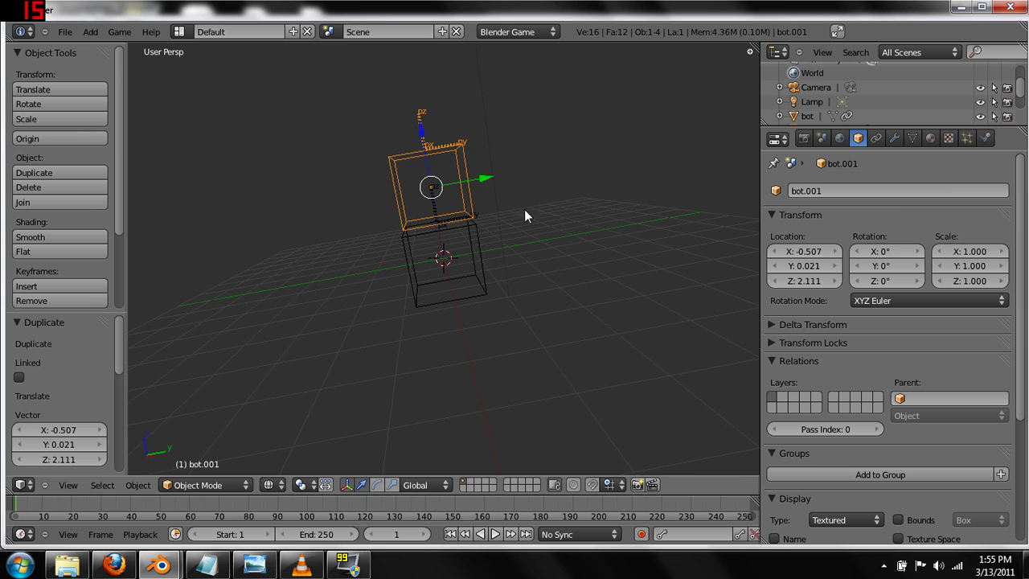
pyautogui.click(830, 193)
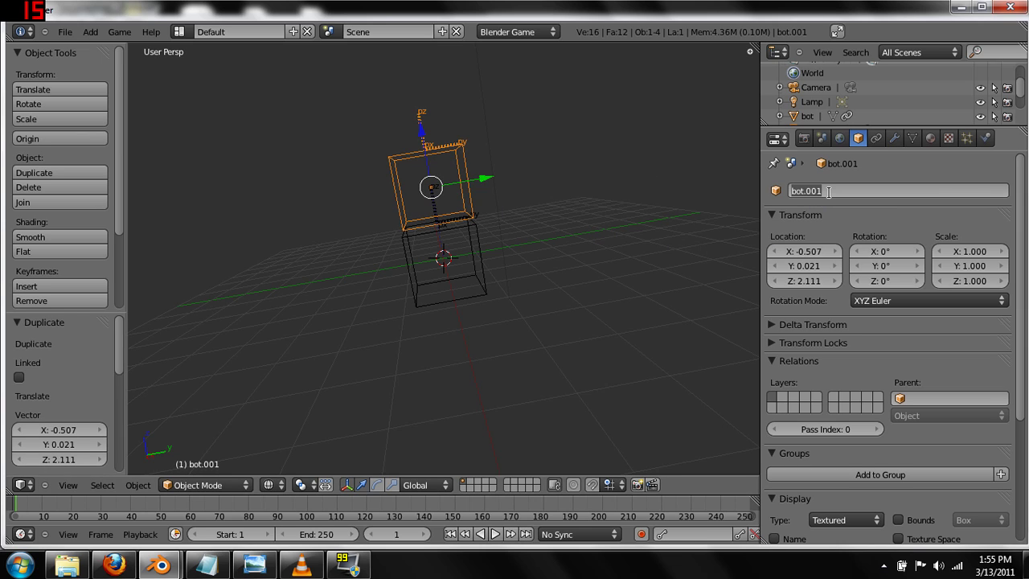
pyautogui.write('mo')
pyautogui.press('BackSpace')
pyautogui.write('id')
pyautogui.press('Return')
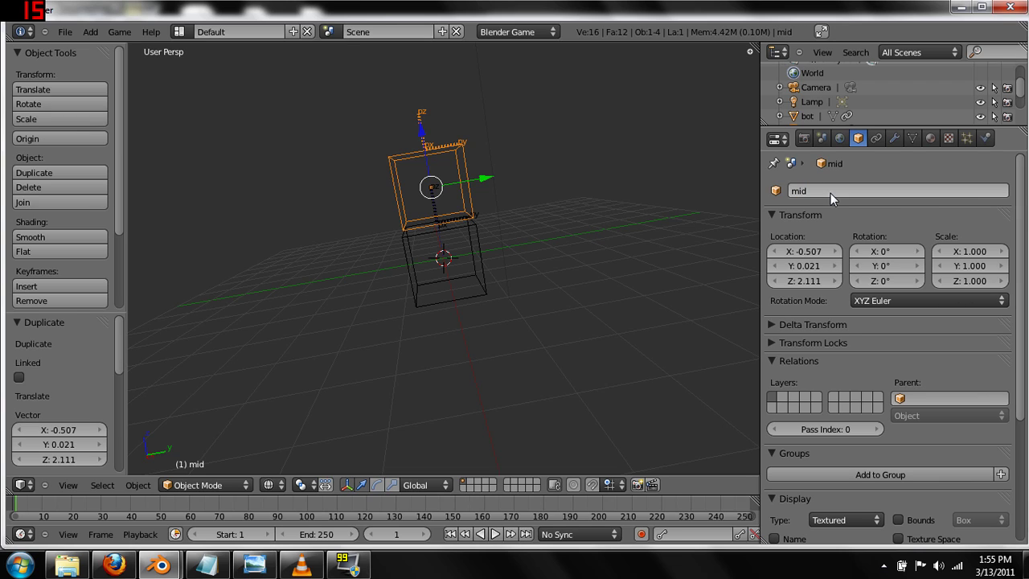
# - Set the mid cube's physics type to Rigid Body
pyautogui.click(986, 140)
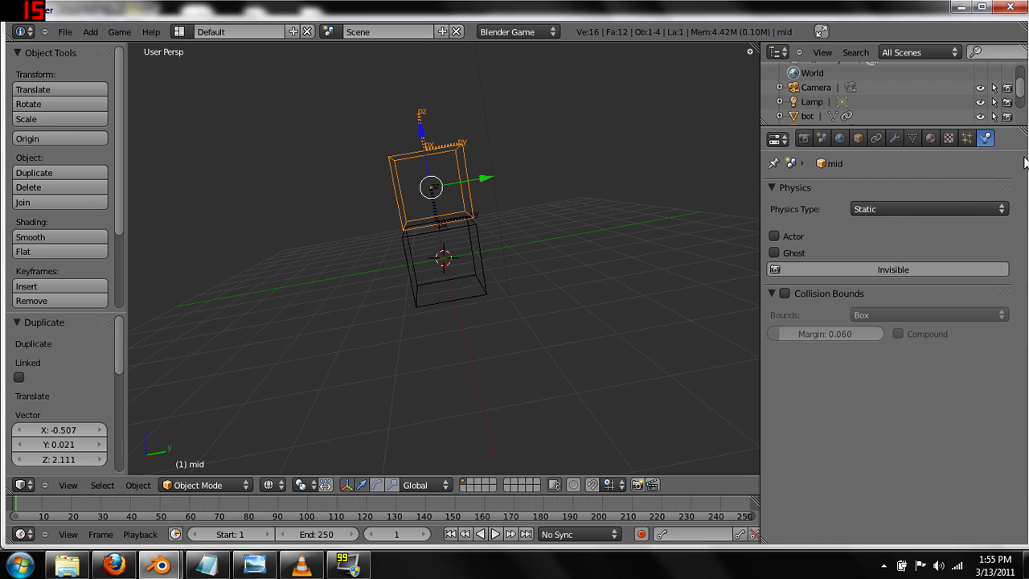
pyautogui.click(907, 211)
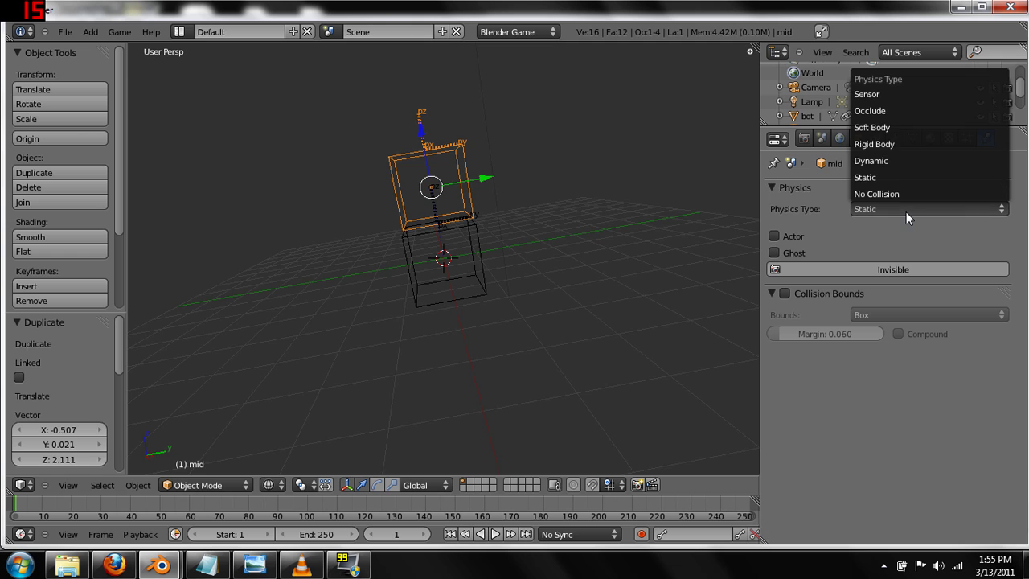
pyautogui.click(896, 144)
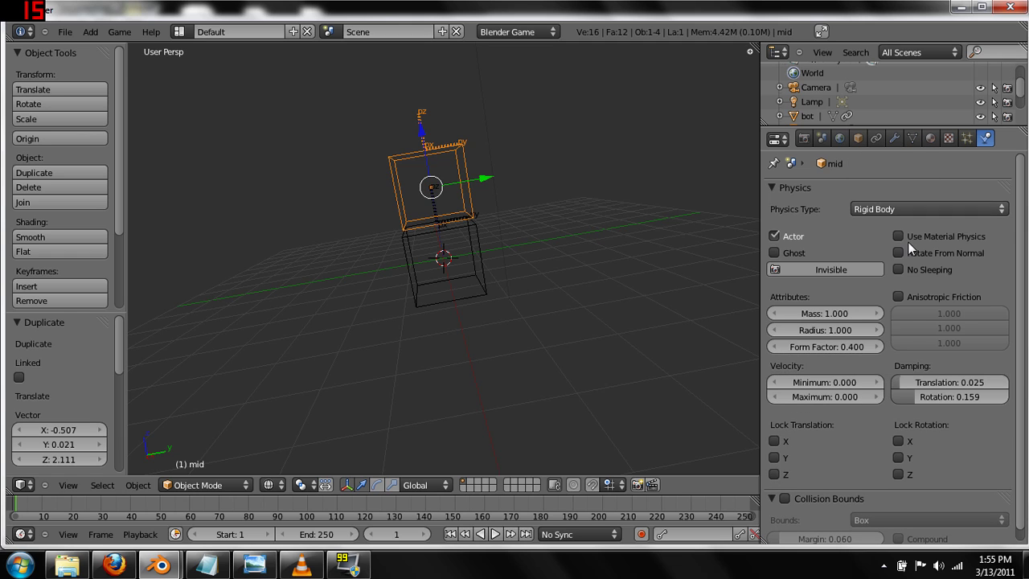
# - Examine the radius circle around the mid cube and its placement above the bot cube from several angles
pyautogui.scroll(1, 517, 169)
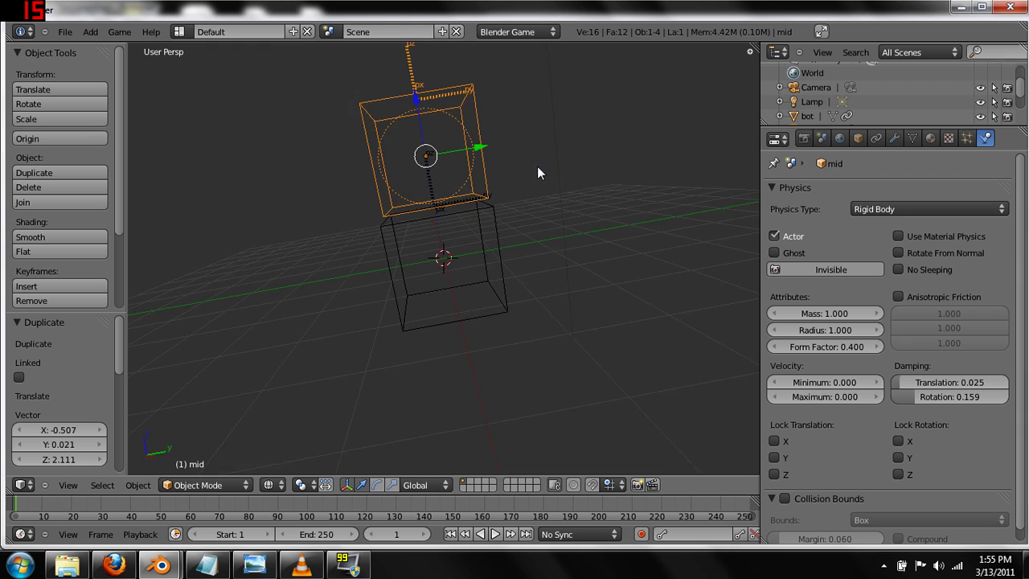
pyautogui.moveTo(538, 169); pyautogui.dragTo(554, 198, button='middle')
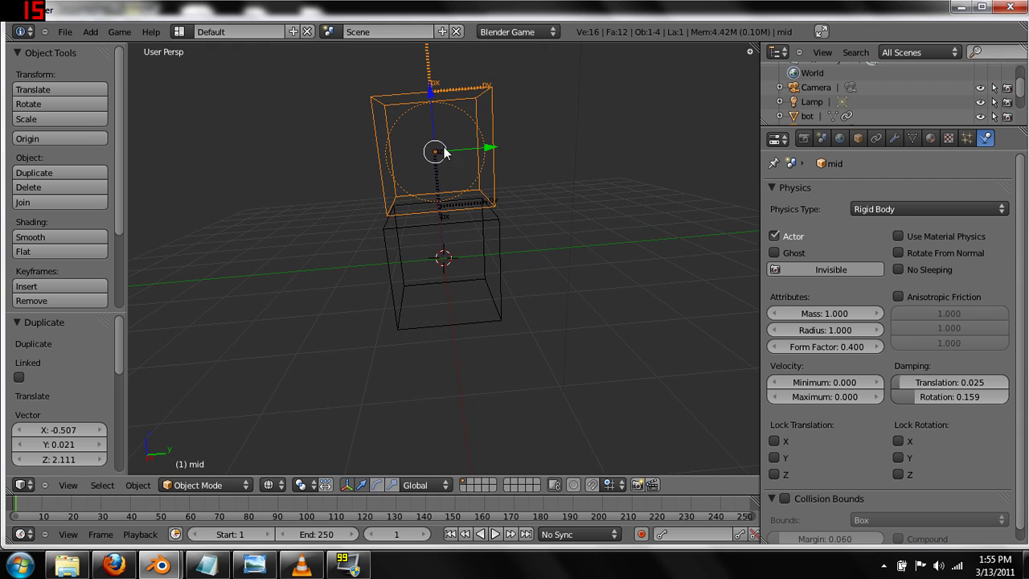
pyautogui.moveTo(539, 192); pyautogui.dragTo(461, 74, button='middle')
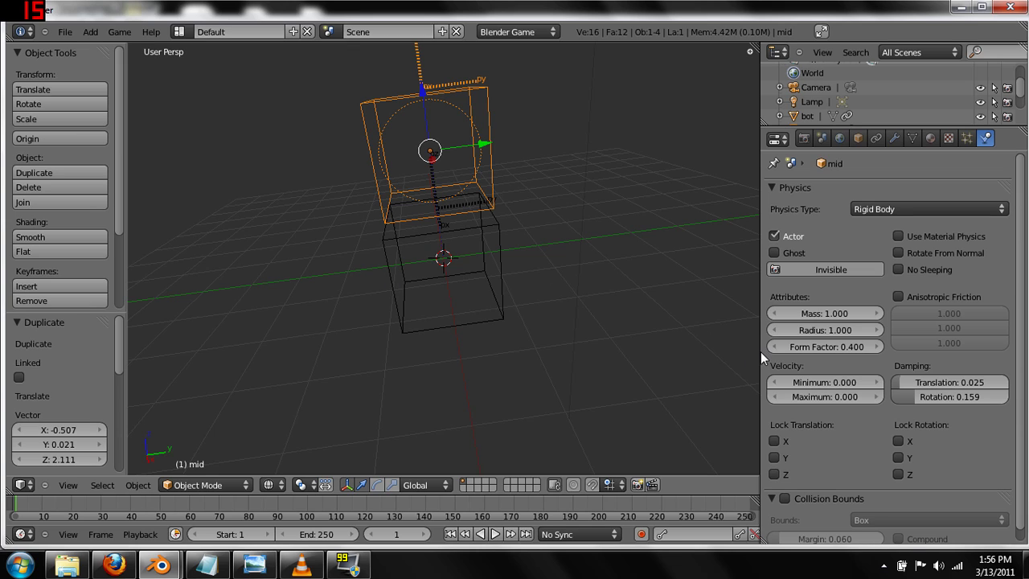
pyautogui.moveTo(863, 331)
pyautogui.mouseDown()
pyautogui.moveTo(892, 331)
pyautogui.moveTo(854, 331)
pyautogui.moveTo(869, 331)
pyautogui.mouseUp()
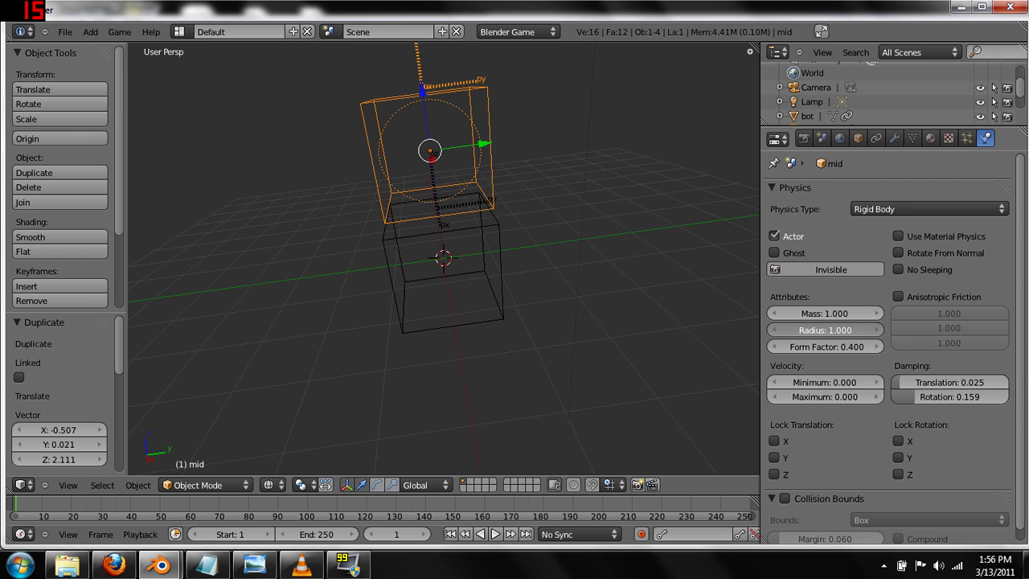
pyautogui.moveTo(686, 233); pyautogui.dragTo(453, 161, button='middle')
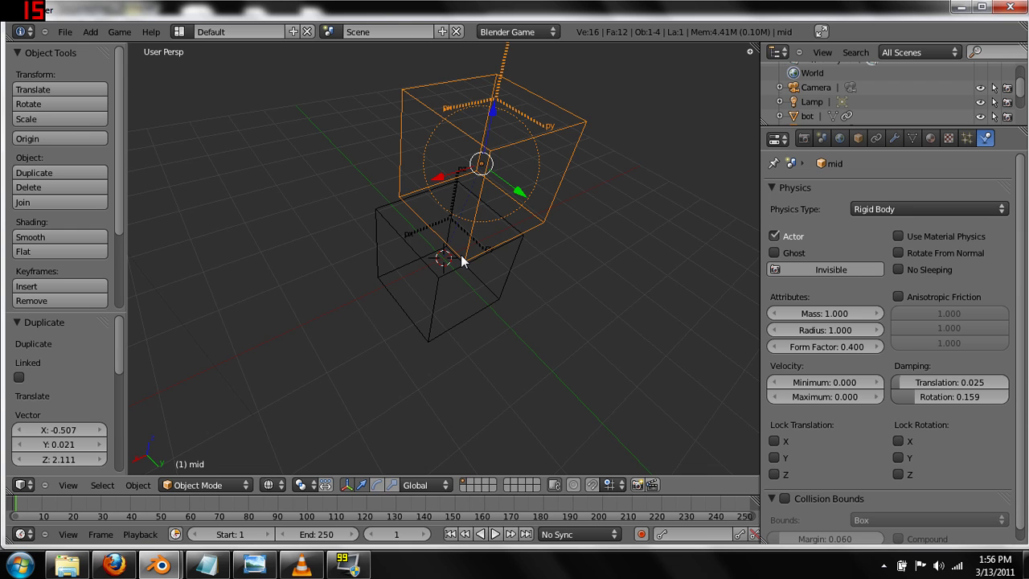
pyautogui.press('g')
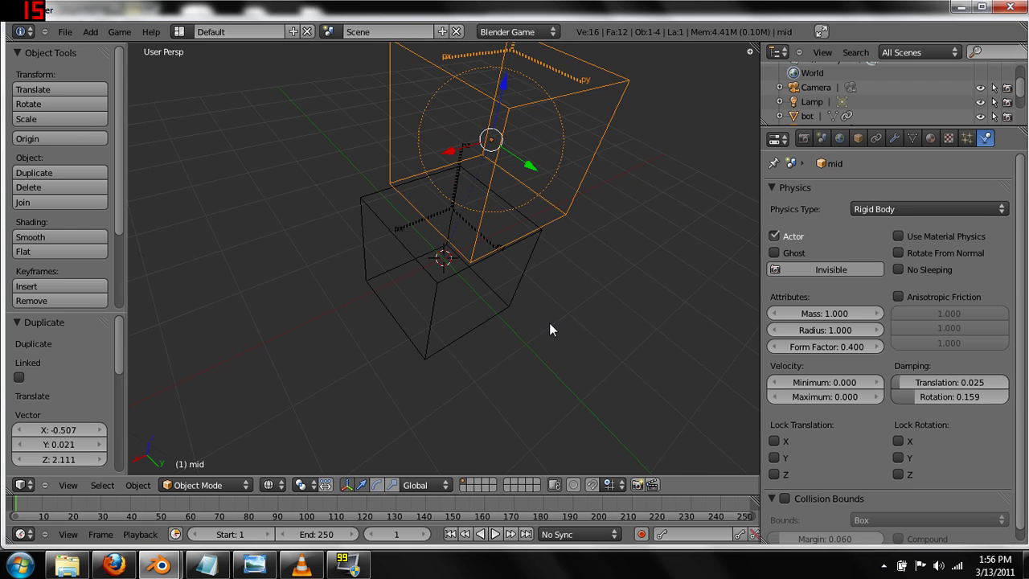
# - Duplicate the mid cube, place the copy about 2.2 units above it, and name it top
pyautogui.rightClick(572, 339)
pyautogui.moveTo(573, 340); pyautogui.dragTo(597, 216, button='middle')
pyautogui.hotkey('shift', 'd')
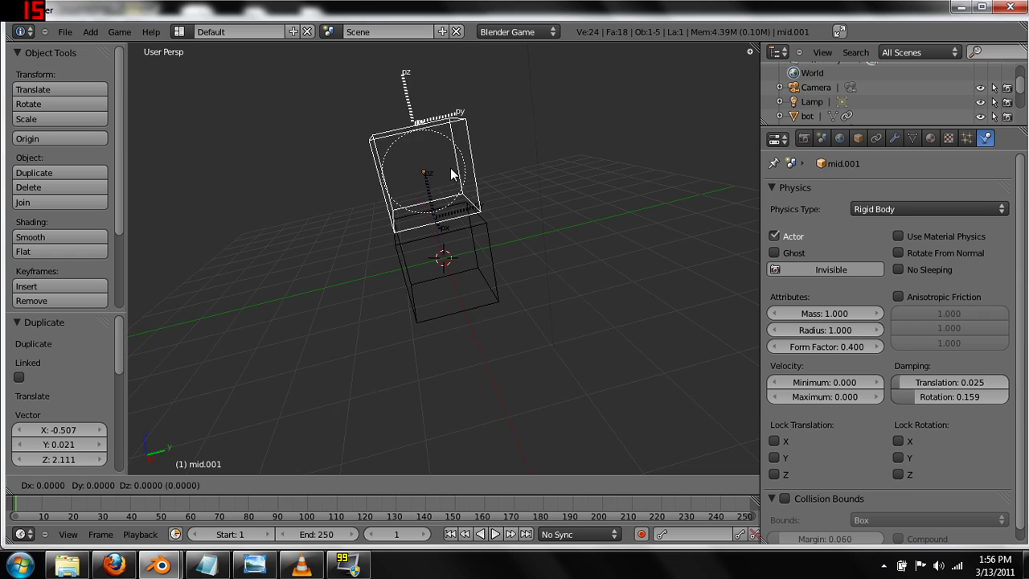
pyautogui.click(434, 75)
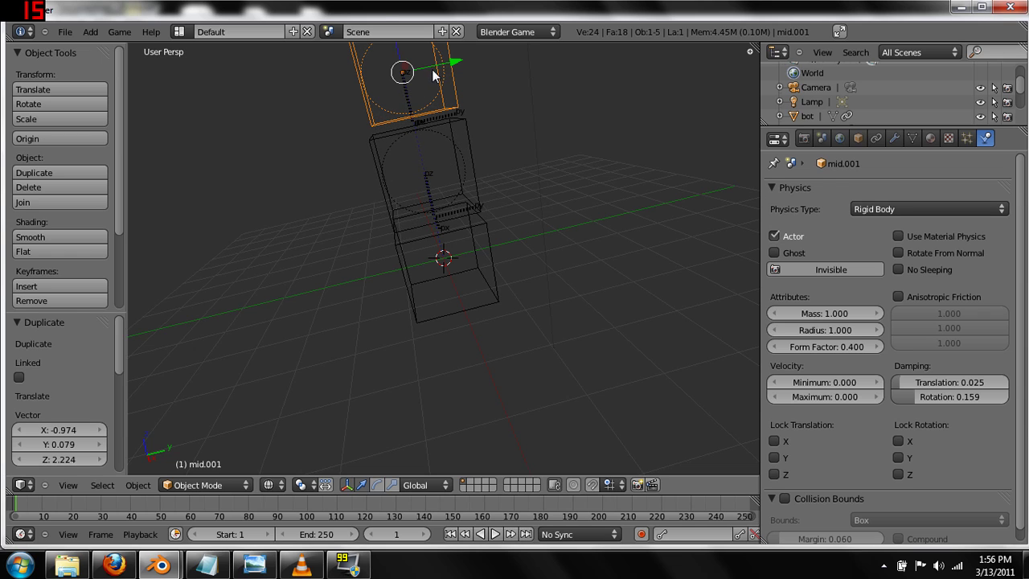
pyautogui.click(858, 138)
pyautogui.click(846, 191)
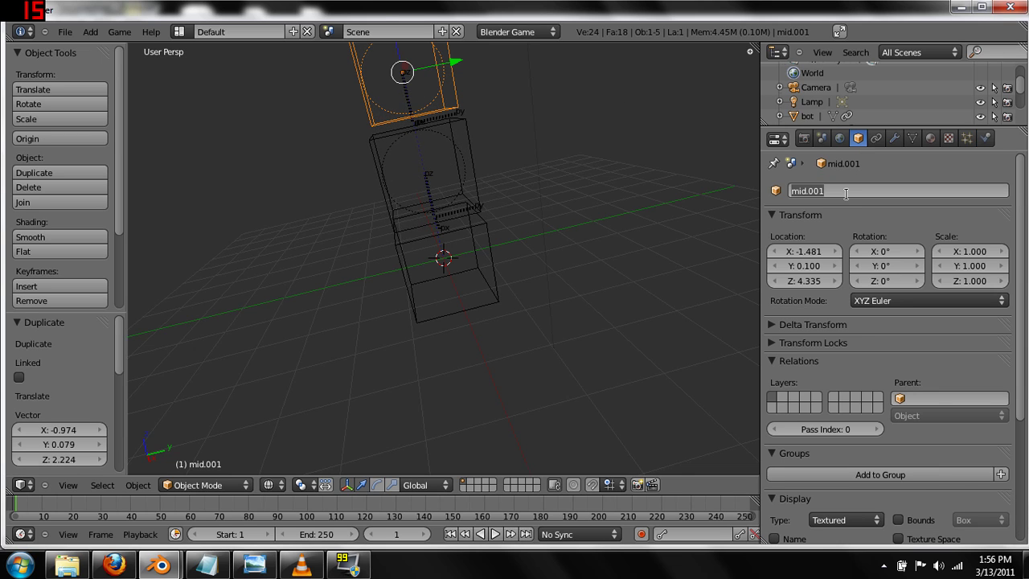
pyautogui.write('top')
pyautogui.press('Return')
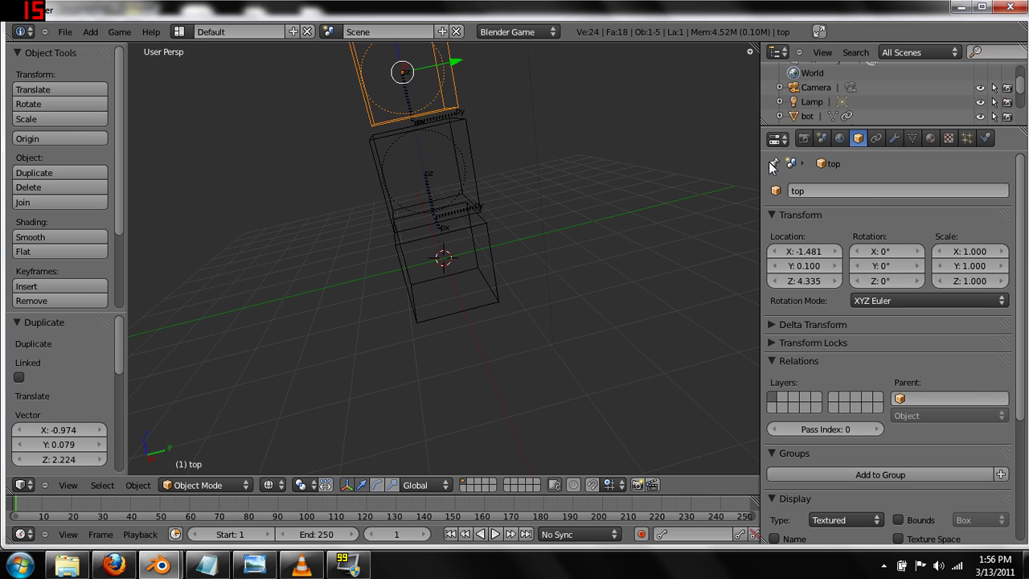
# - Check the top cube's physics settings and delete its RigidBody Joint constraint
pyautogui.click(985, 138)
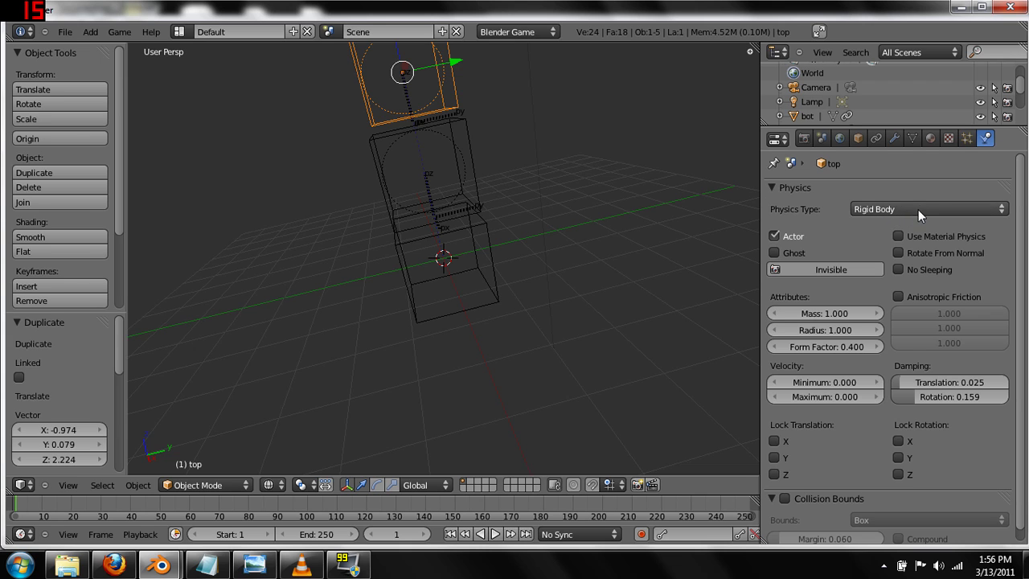
pyautogui.moveTo(520, 162); pyautogui.dragTo(700, 156, button='middle')
pyautogui.click(876, 137)
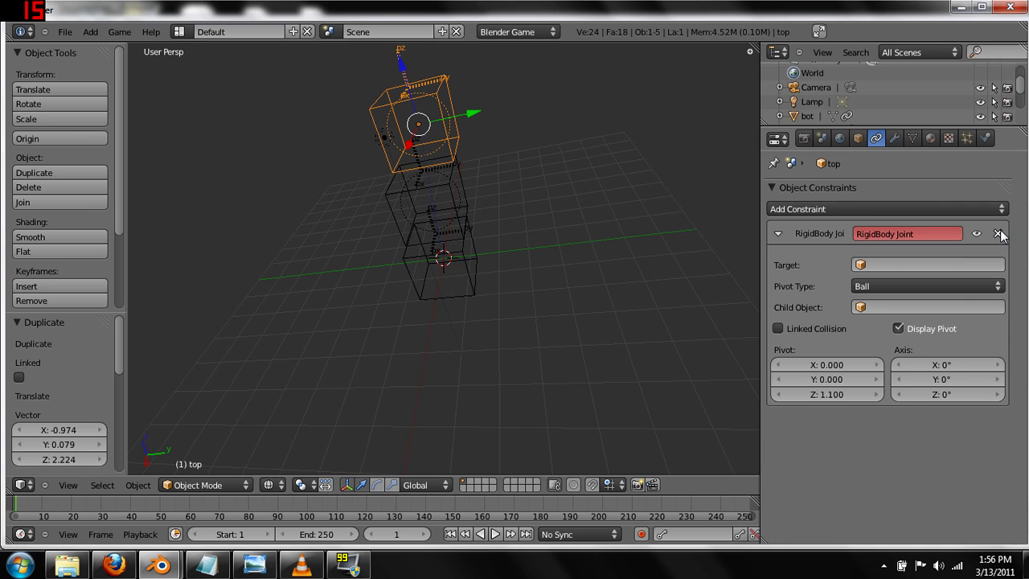
pyautogui.click(997, 234)
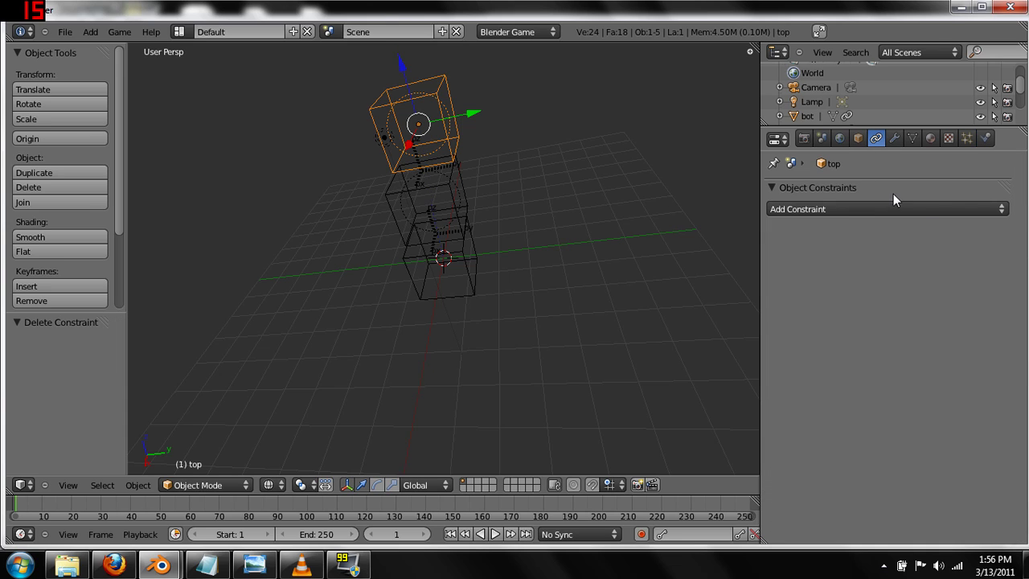
# - Set the RigidBody Joint target to mid on the bot cube and to top on the mid cube
pyautogui.rightClick(471, 274)
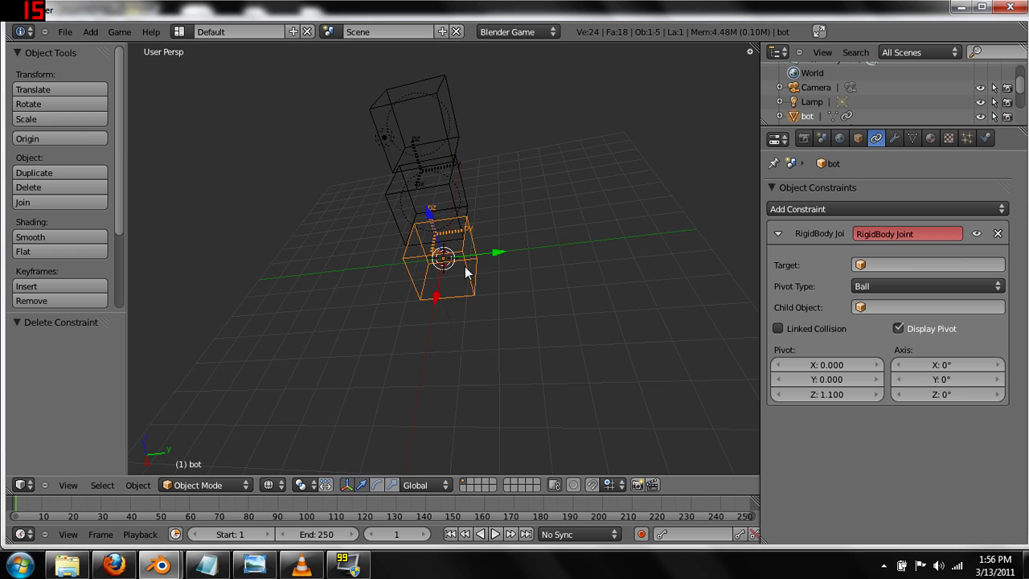
pyautogui.click(916, 265)
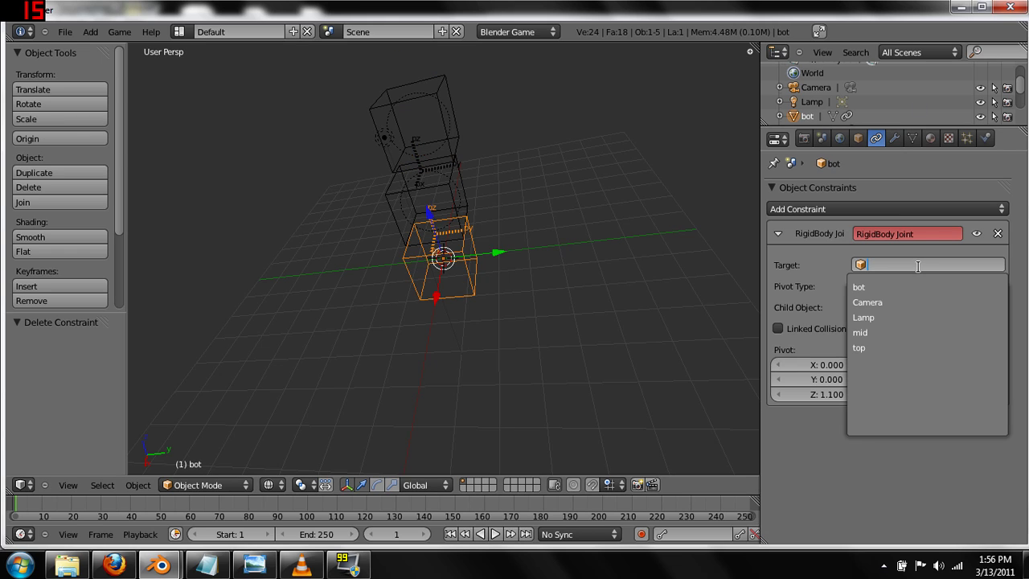
pyautogui.click(894, 332)
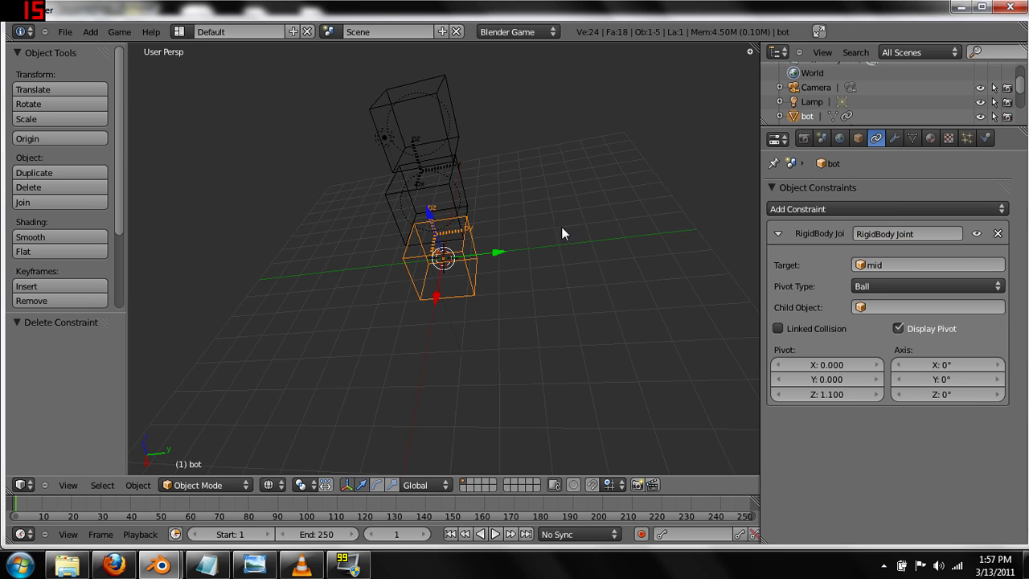
pyautogui.rightClick(455, 202)
pyautogui.click(886, 263)
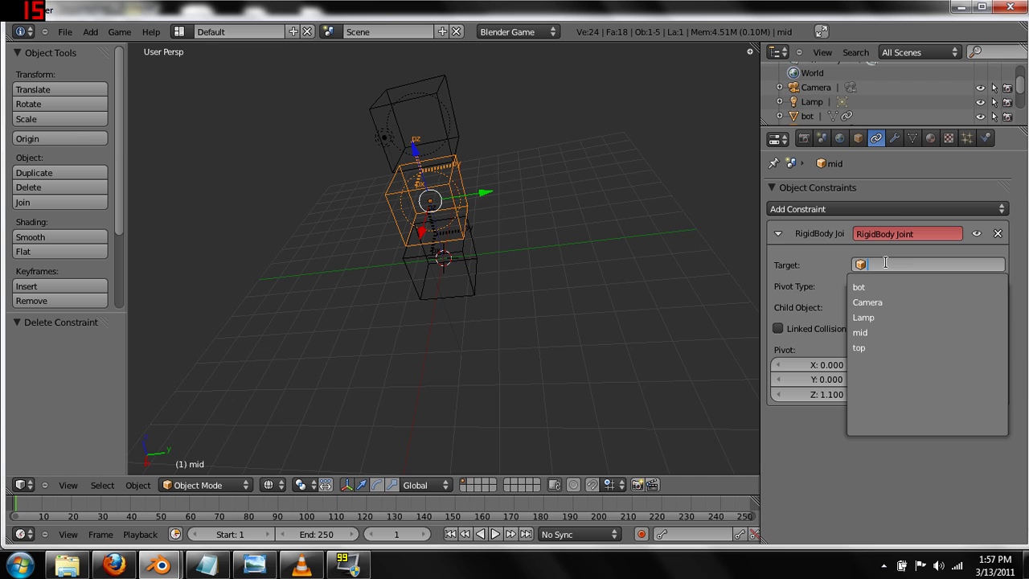
pyautogui.click(864, 347)
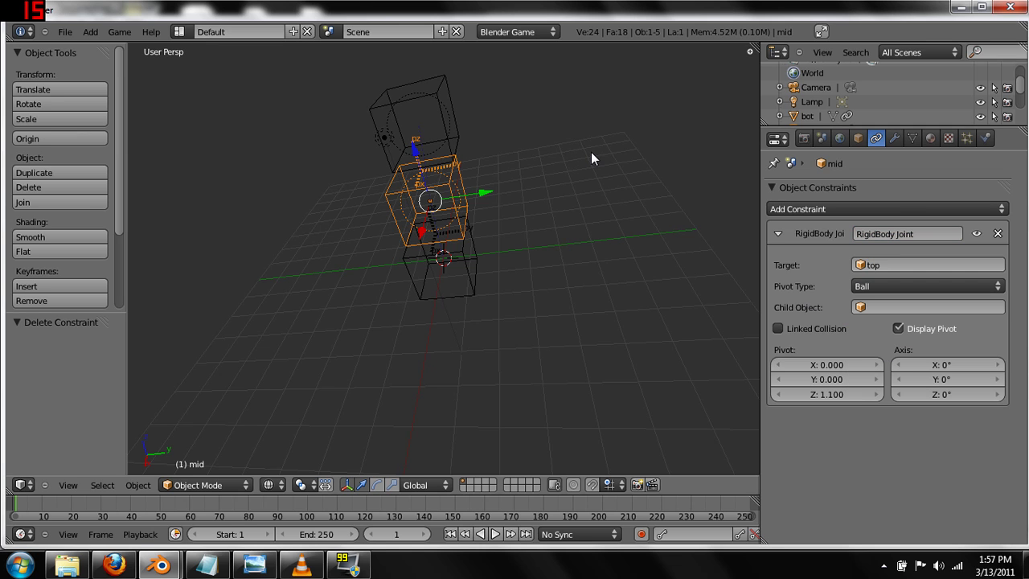
# - Run the game engine to test how the three jointed cubes move, and return to the editor
pyautogui.moveTo(533, 201); pyautogui.dragTo(456, 301, button='middle')
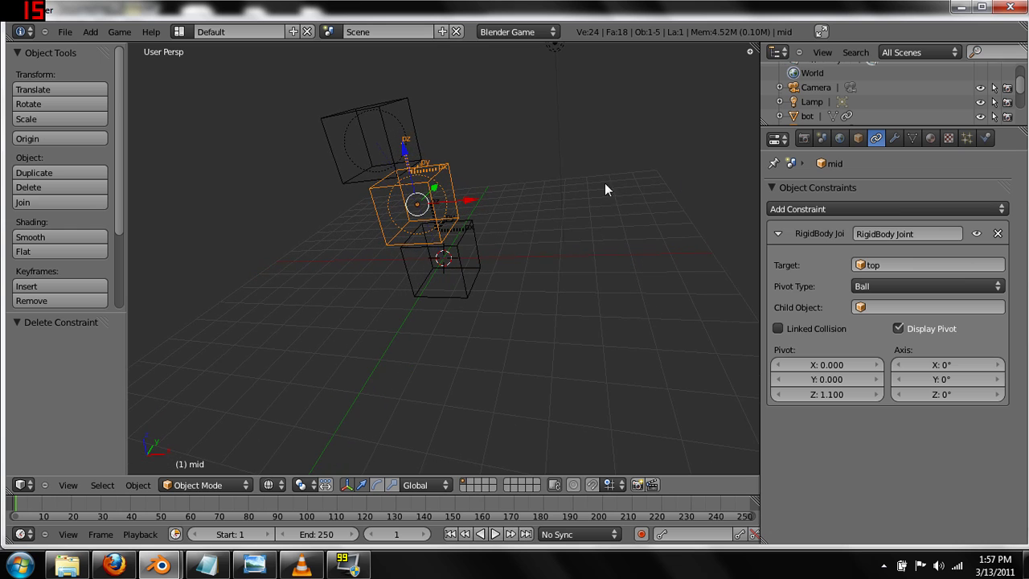
pyautogui.moveTo(605, 186); pyautogui.dragTo(465, 308, button='middle')
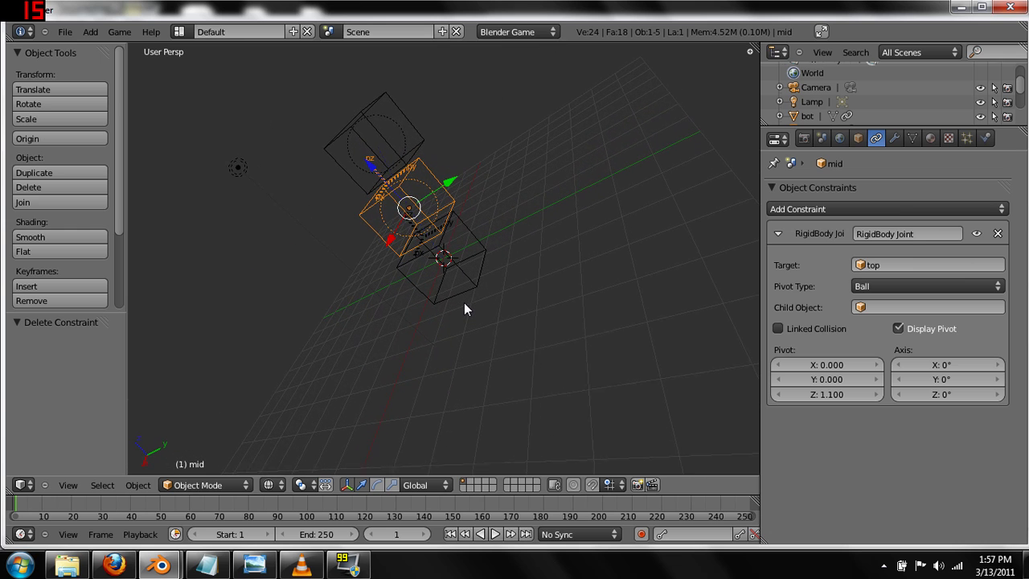
pyautogui.press('p')
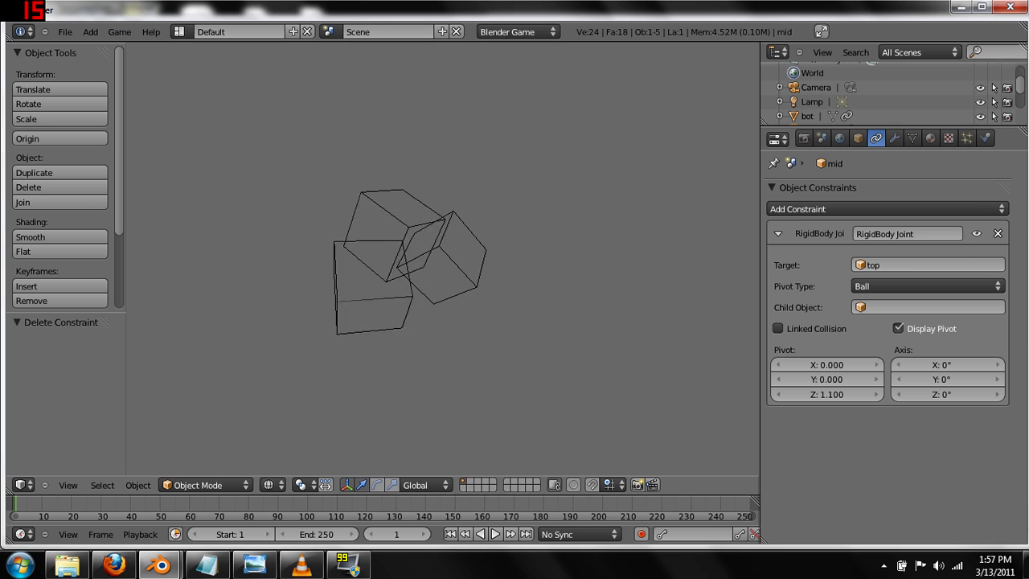
pyautogui.press('Escape')
# - Raise the top cube about 0.42 units and shift it about 1 unit along X
pyautogui.moveTo(487, 96); pyautogui.dragTo(432, 143, button='middle')
pyautogui.rightClick(395, 110)
pyautogui.press('g')
pyautogui.press('z')
pyautogui.click(361, 148)
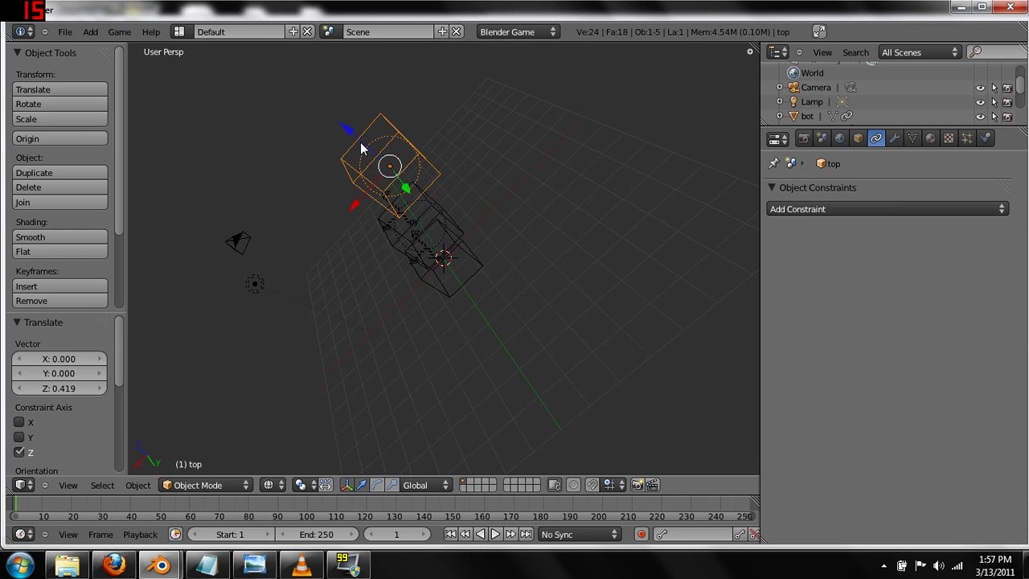
pyautogui.press('g')
pyautogui.press('x')
pyautogui.click(409, 230)
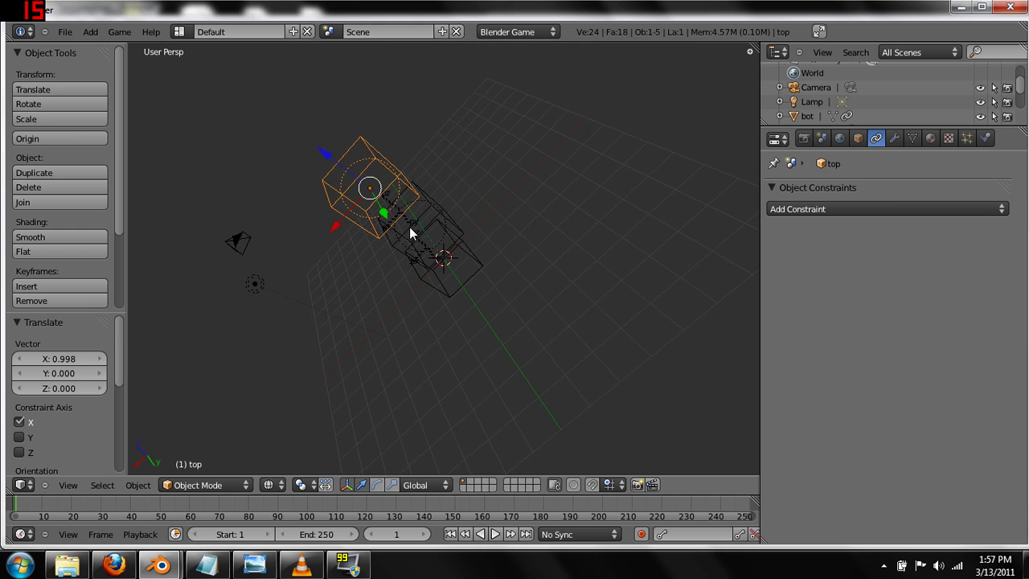
# - Shift the mid cube about 0.41 units along X and raise it by about 0.12 and 0.15 units
pyautogui.rightClick(416, 240)
pyautogui.scroll(4, 417, 240)
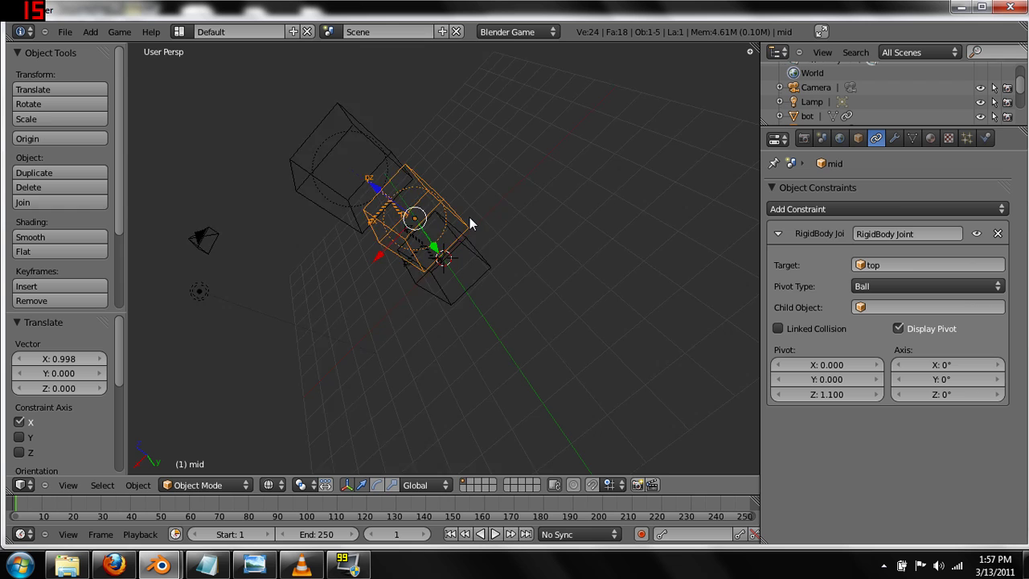
pyautogui.press('g')
pyautogui.press('x')
pyautogui.click(371, 226)
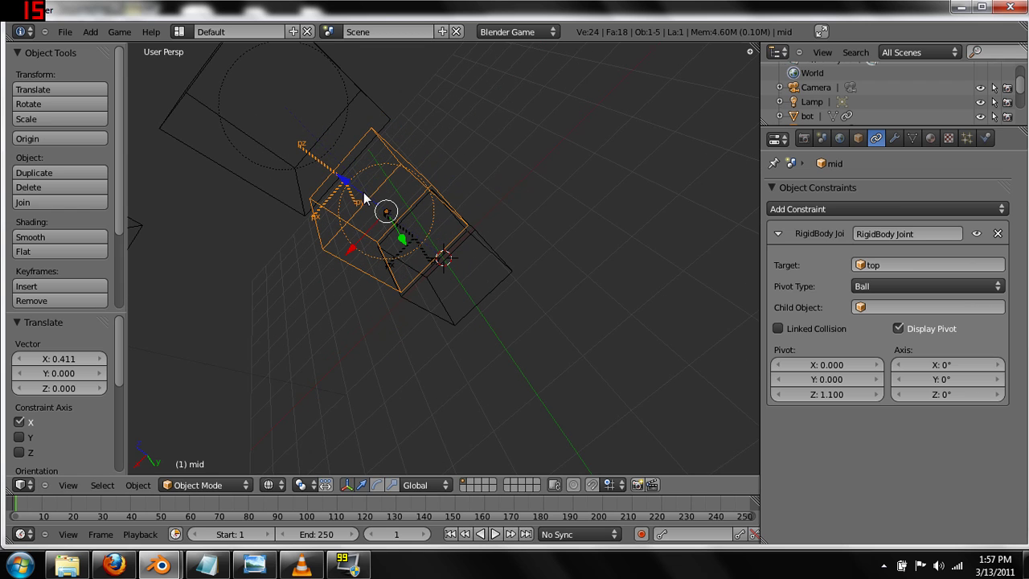
pyautogui.press('g')
pyautogui.press('z')
pyautogui.click(384, 192)
pyautogui.moveTo(385, 192); pyautogui.dragTo(448, 104, button='middle')
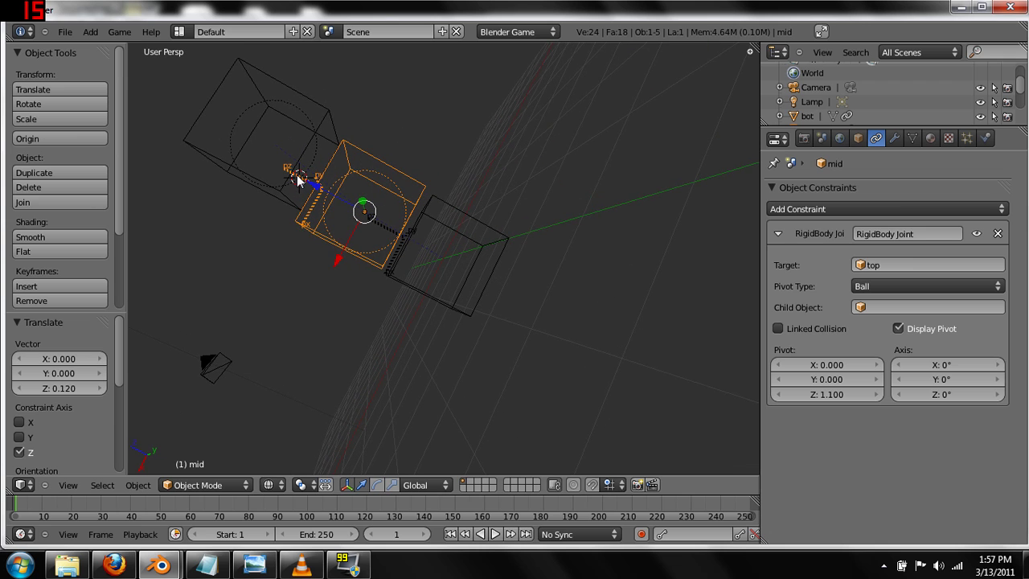
pyautogui.press('g')
pyautogui.press('z')
pyautogui.click(384, 190)
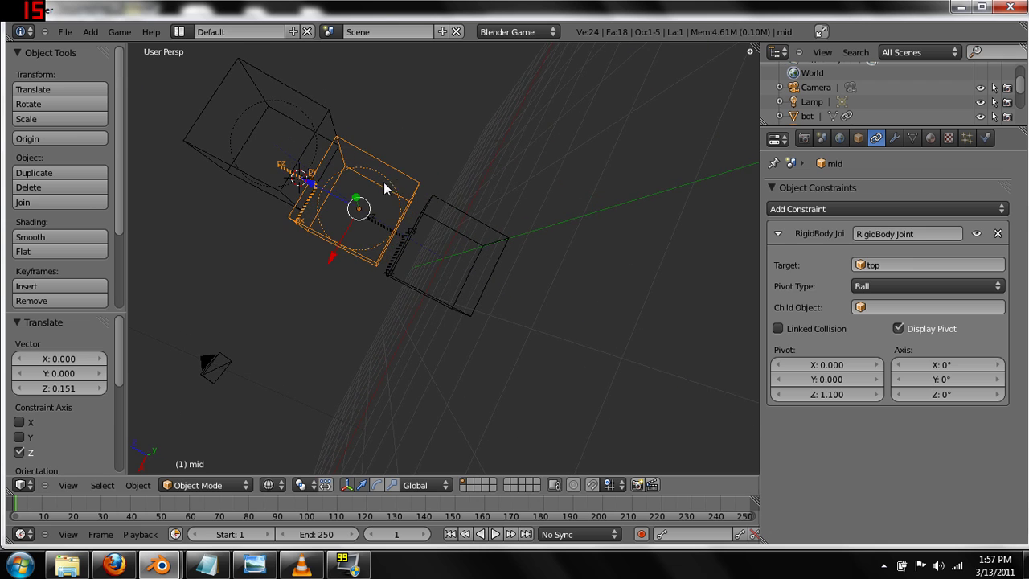
# - Shift the top cube about 0.19 units along X to line it up with the stack
pyautogui.moveTo(384, 190); pyautogui.dragTo(319, 156, button='middle')
pyautogui.rightClick(262, 145)
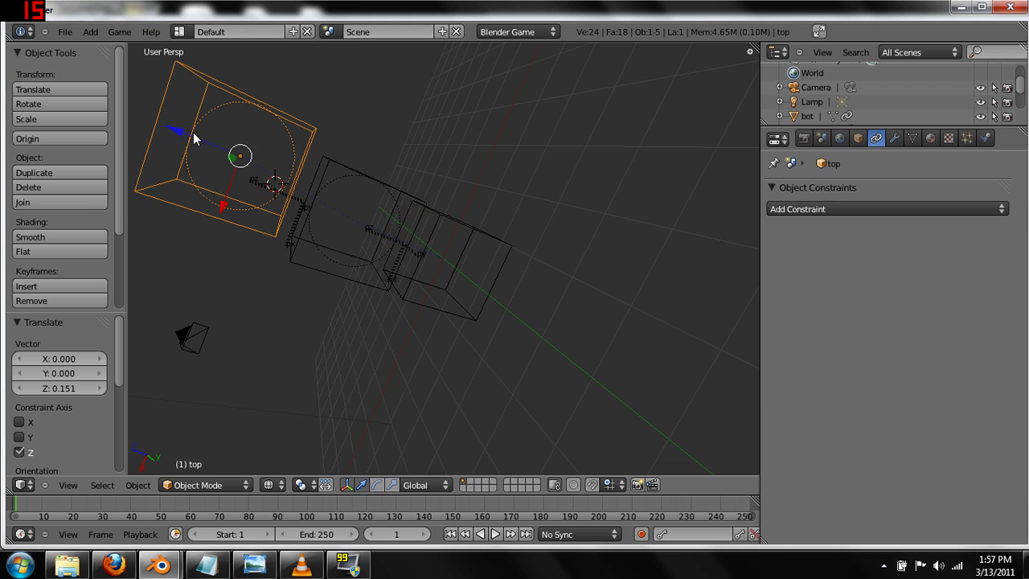
pyautogui.press('g')
pyautogui.press('x')
pyautogui.click(221, 192)
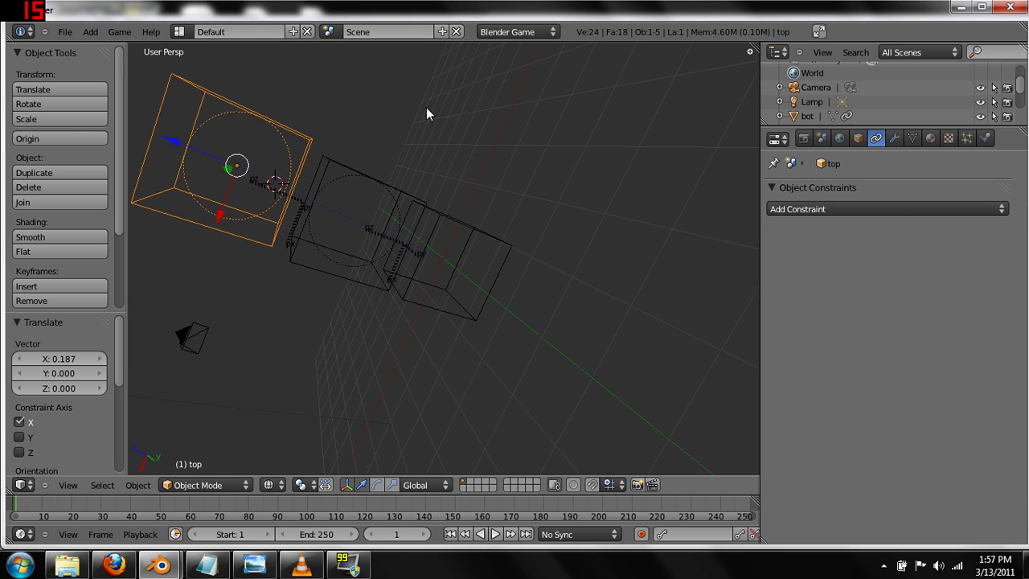
# - Run the physics simulation on the realigned cube stack, stop it, and view the stack
pyautogui.moveTo(426, 107); pyautogui.dragTo(509, 103, button='middle')
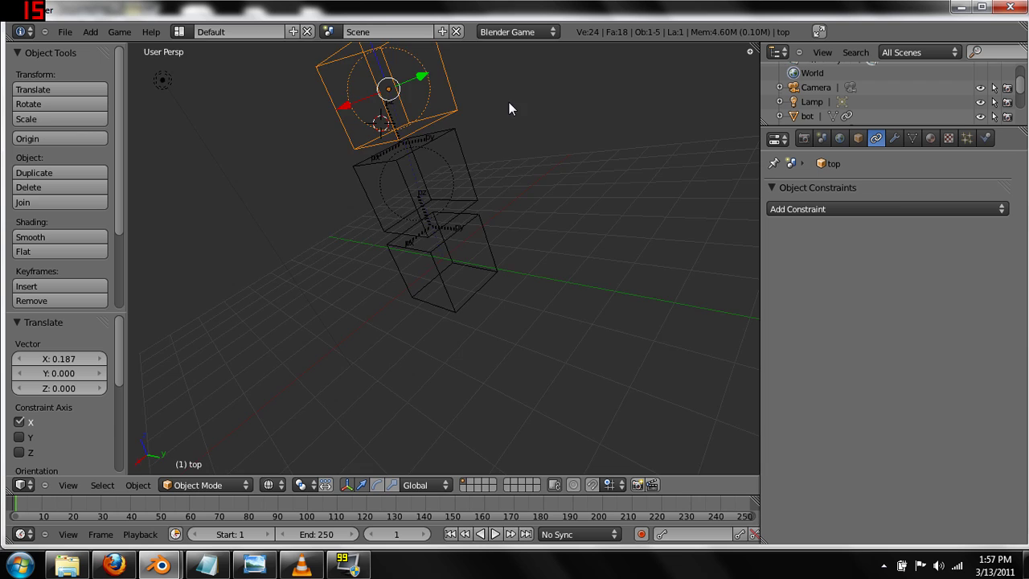
pyautogui.press('p')
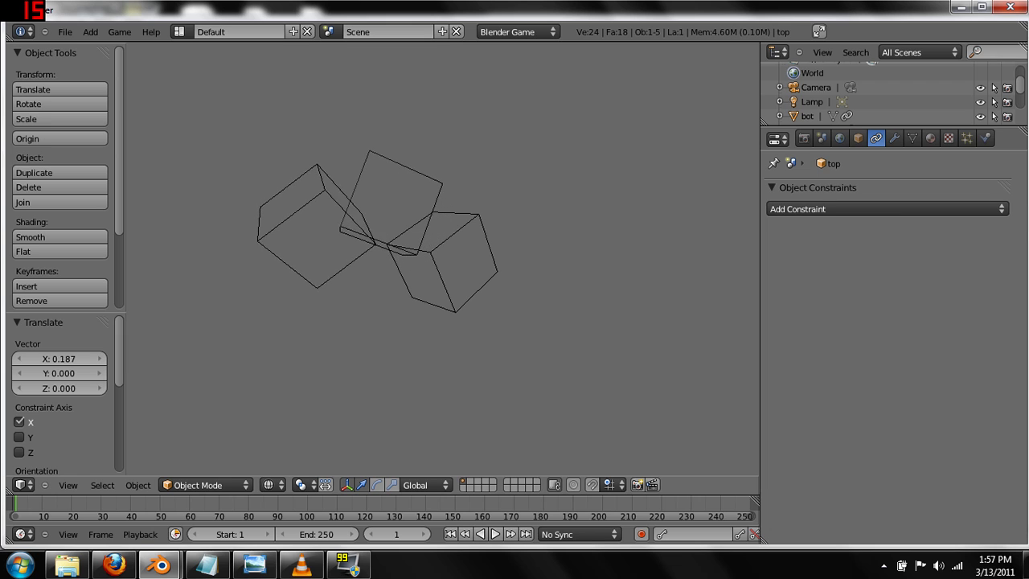
pyautogui.press('Escape')
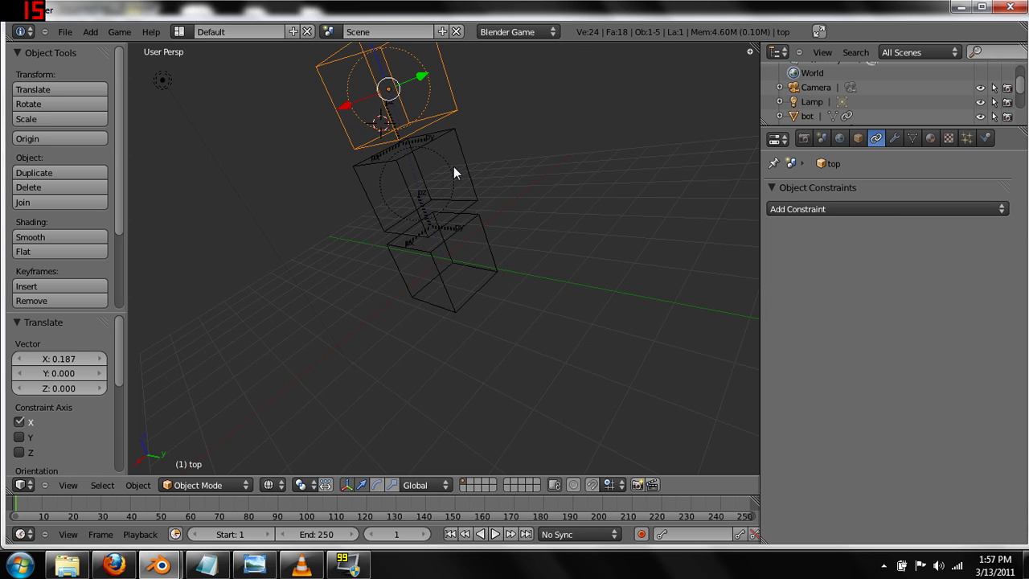
pyautogui.moveTo(453, 166); pyautogui.dragTo(547, 221, button='middle')
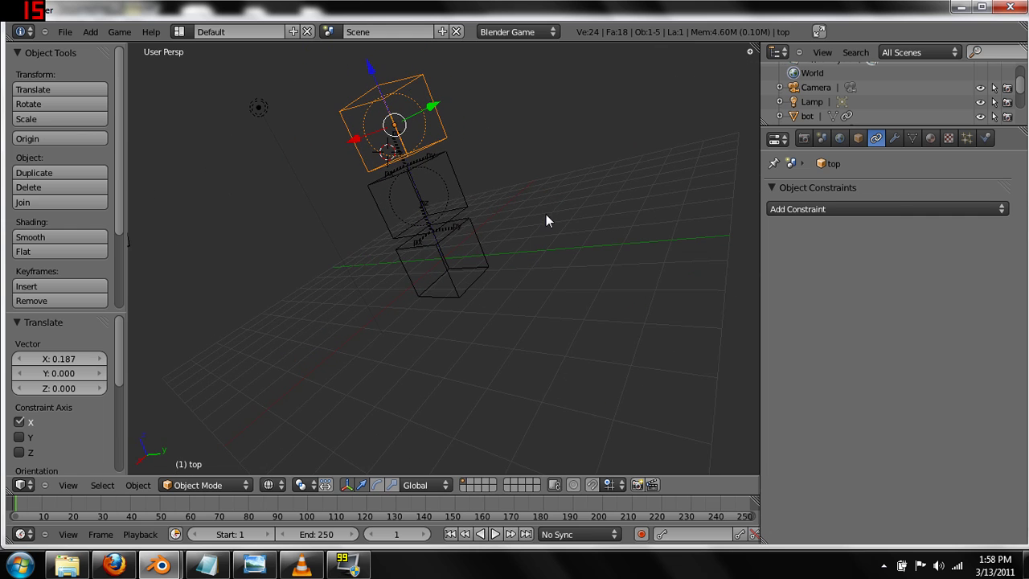
# - Add a cylinder mesh with 32 vertices, radius 1 and depth 2 at the 3D cursor
pyautogui.click(90, 32)
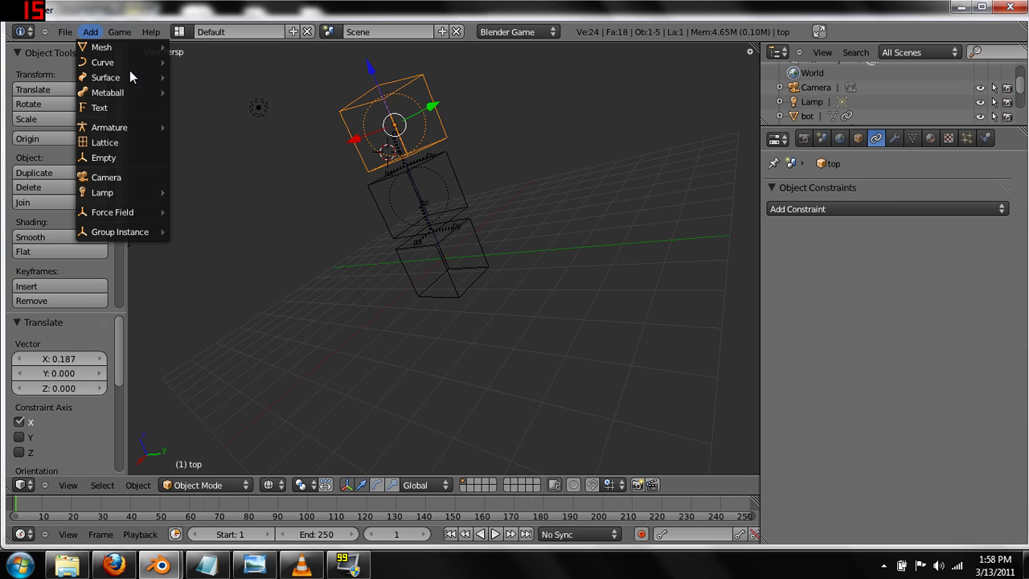
pyautogui.moveTo(133, 47)
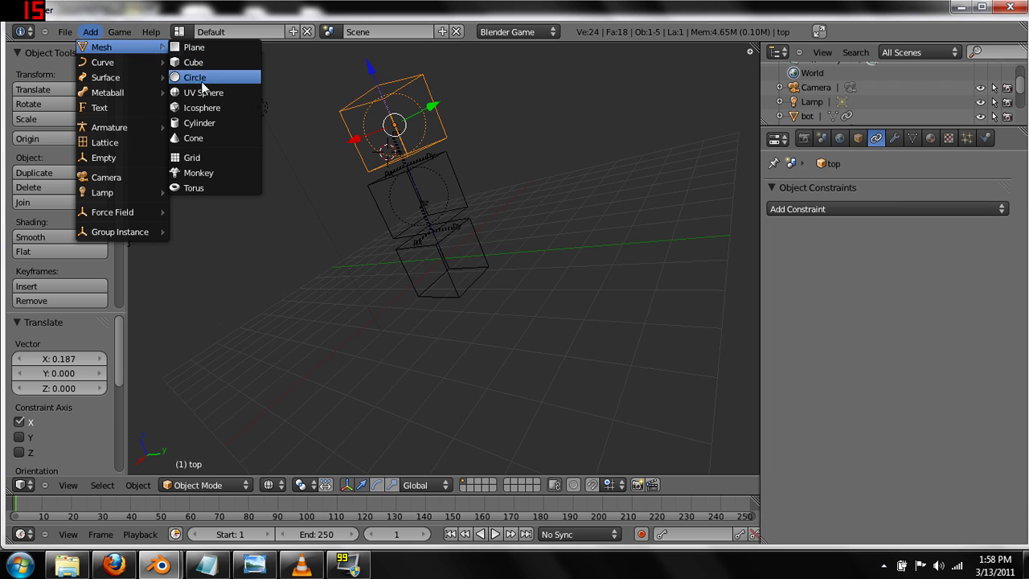
pyautogui.click(204, 127)
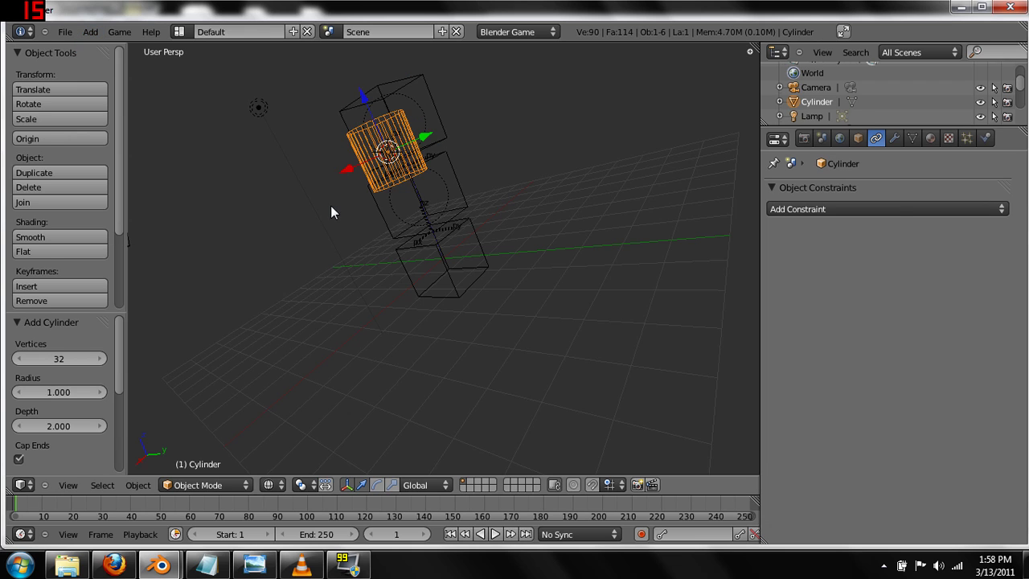
# - Scale the cylinder by about 2.1 along Z, 1.61 along Y and 1.43 along X
pyautogui.moveTo(330, 205); pyautogui.dragTo(392, 259, button='middle')
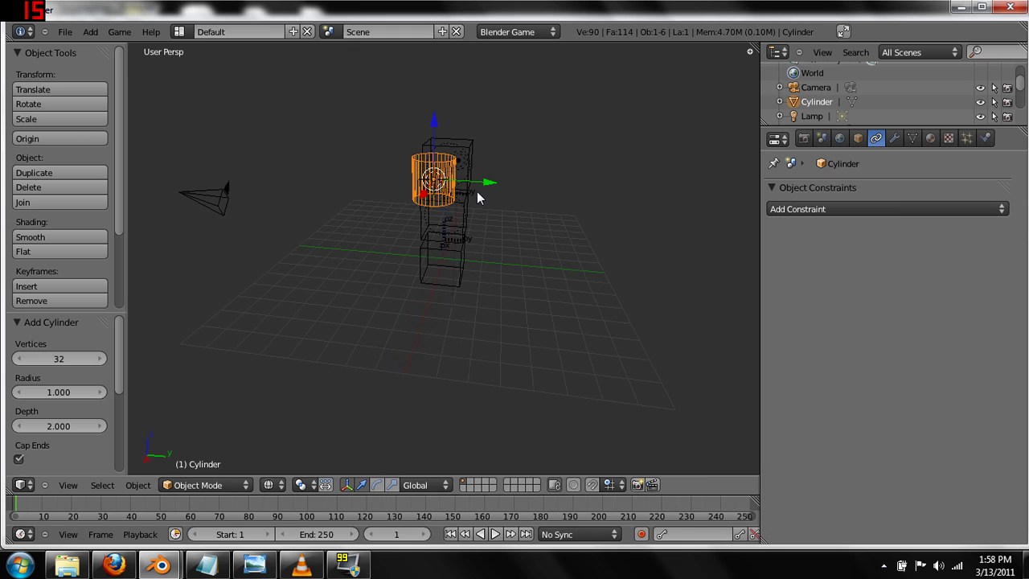
pyautogui.click(394, 485)
pyautogui.moveTo(433, 129); pyautogui.dragTo(444, 103)
pyautogui.moveTo(445, 106); pyautogui.dragTo(459, 222, button='middle')
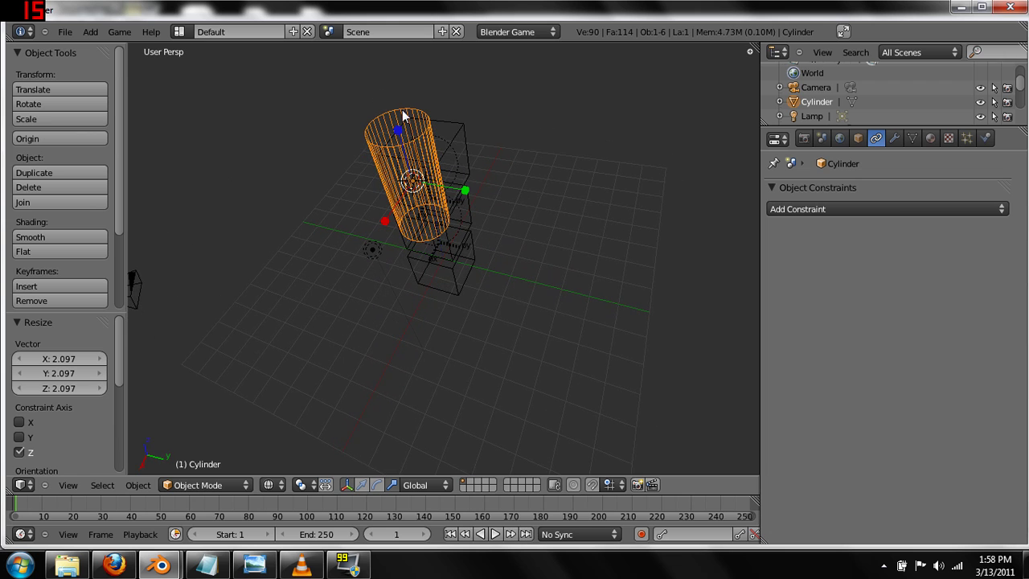
pyautogui.moveTo(398, 142); pyautogui.dragTo(471, 166)
pyautogui.moveTo(471, 166); pyautogui.dragTo(448, 226, button='middle')
pyautogui.moveTo(449, 227); pyautogui.dragTo(471, 229)
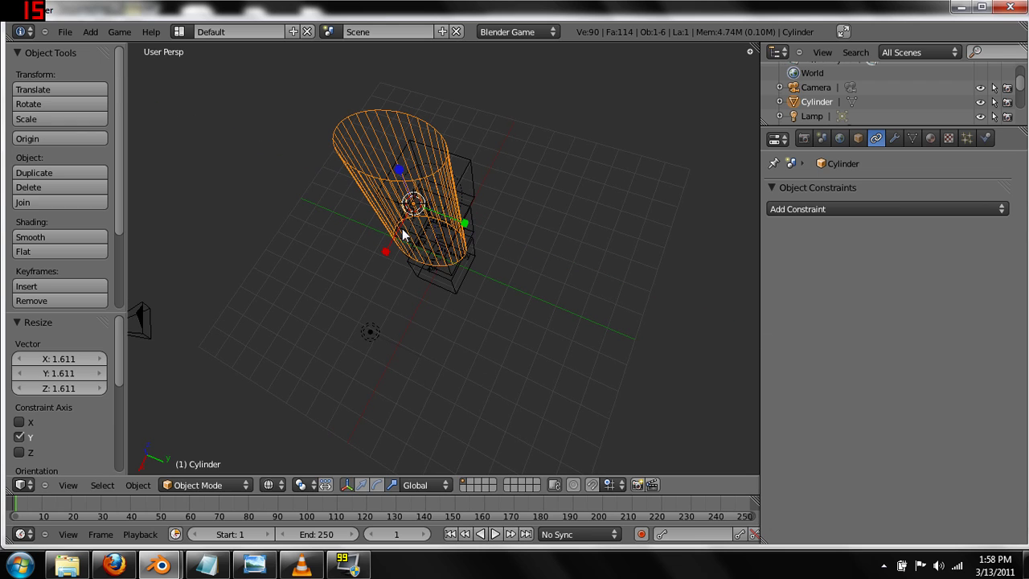
pyautogui.moveTo(406, 235); pyautogui.dragTo(418, 252)
# - Lower the cylinder over the cube stack, moving it about 2.06 down and about 0.49 back up along Z
pyautogui.moveTo(419, 253); pyautogui.dragTo(558, 95, button='middle')
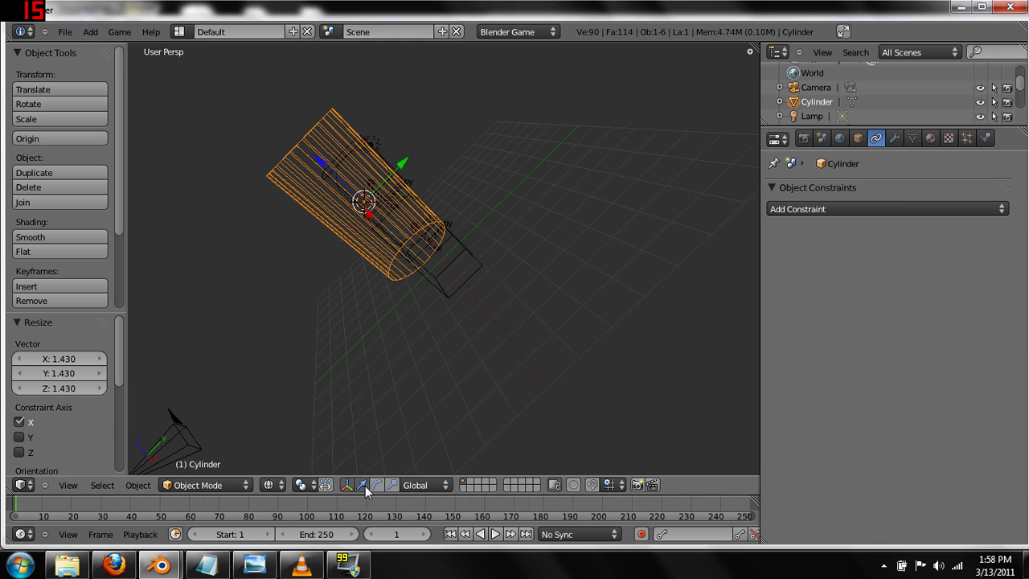
pyautogui.moveTo(327, 175); pyautogui.dragTo(370, 213)
pyautogui.moveTo(587, 269); pyautogui.dragTo(496, 210, button='middle')
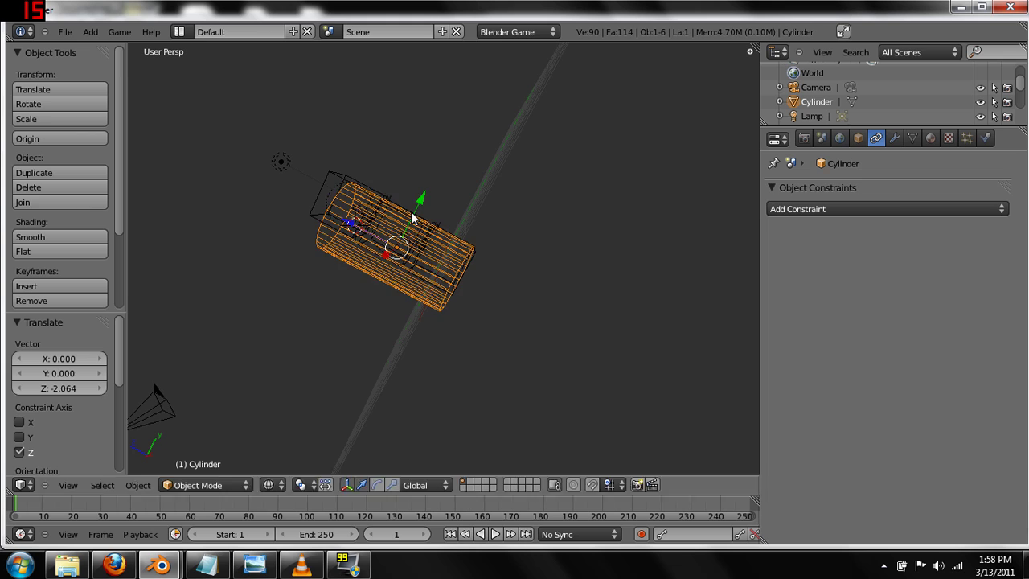
pyautogui.moveTo(411, 211); pyautogui.dragTo(366, 220)
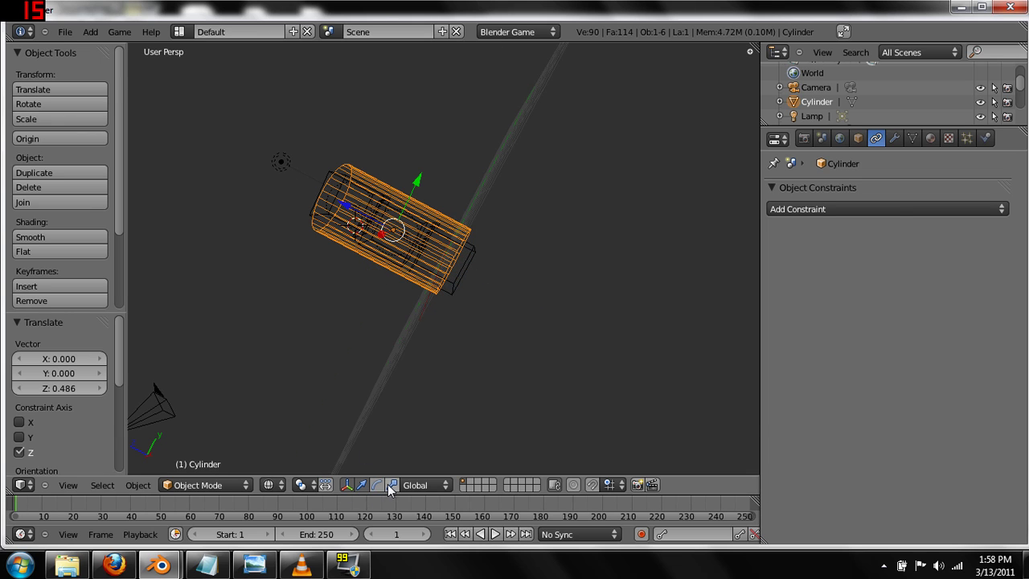
# - Scale the cylinder by about 1.13 along Z so that it spans the cube stack
pyautogui.press('s')
pyautogui.click(345, 207)
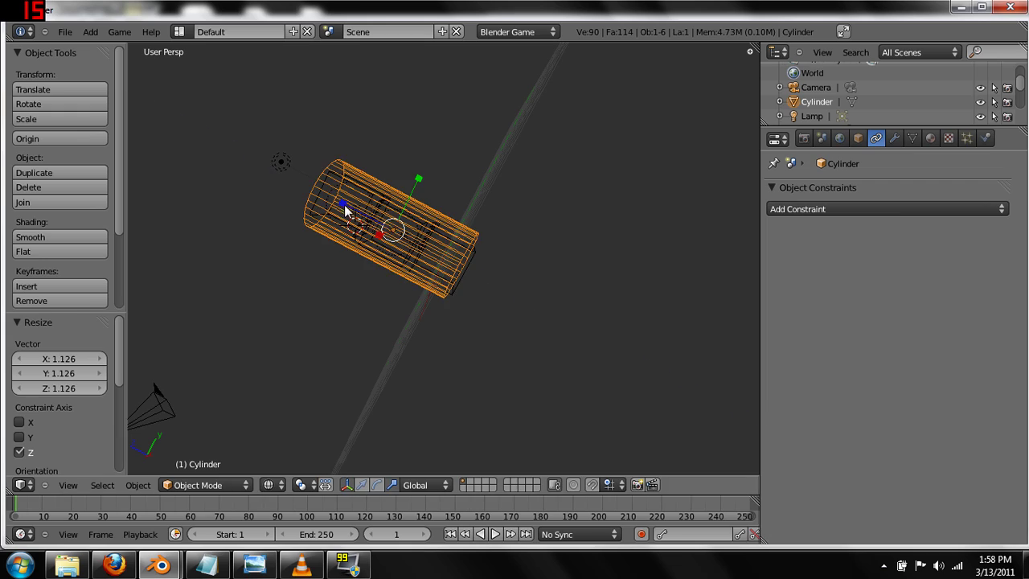
pyautogui.moveTo(434, 241); pyautogui.dragTo(320, 412, button='middle')
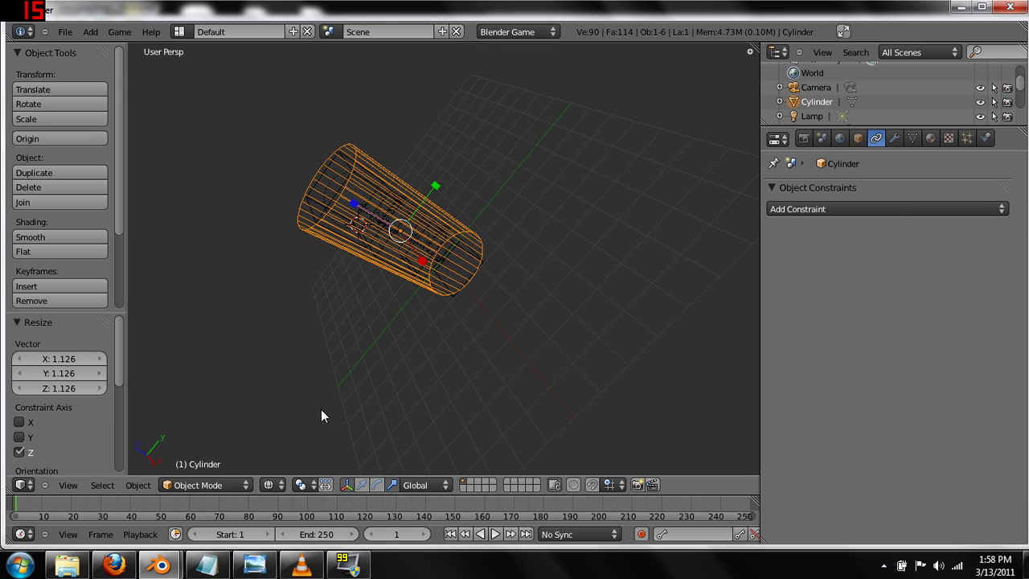
# - In Edit Mode, add five evenly spaced loop cuts around the cylinder along its height
pyautogui.click(206, 485)
pyautogui.click(207, 456)
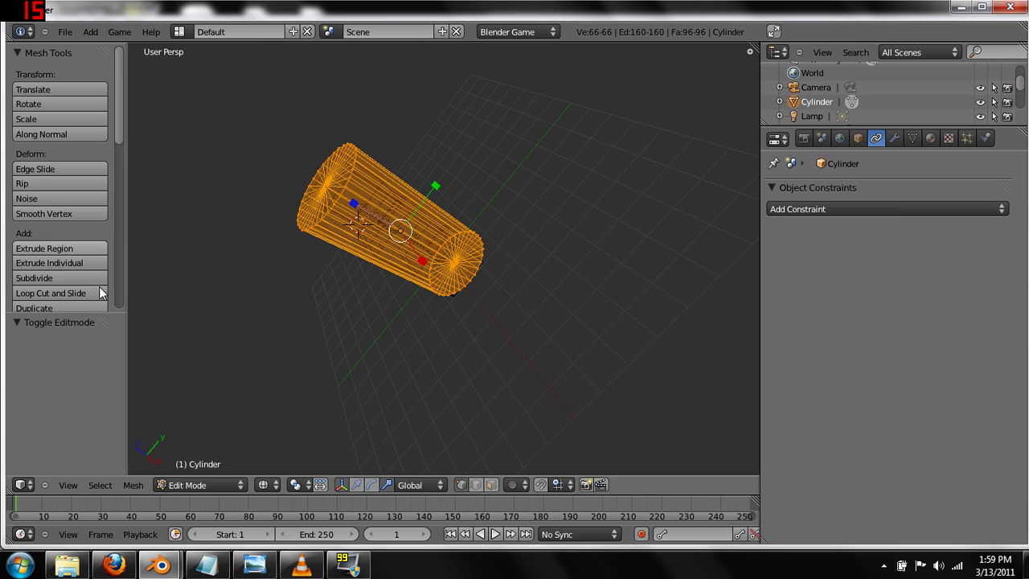
pyautogui.moveTo(355, 316); pyautogui.dragTo(337, 294, button='middle')
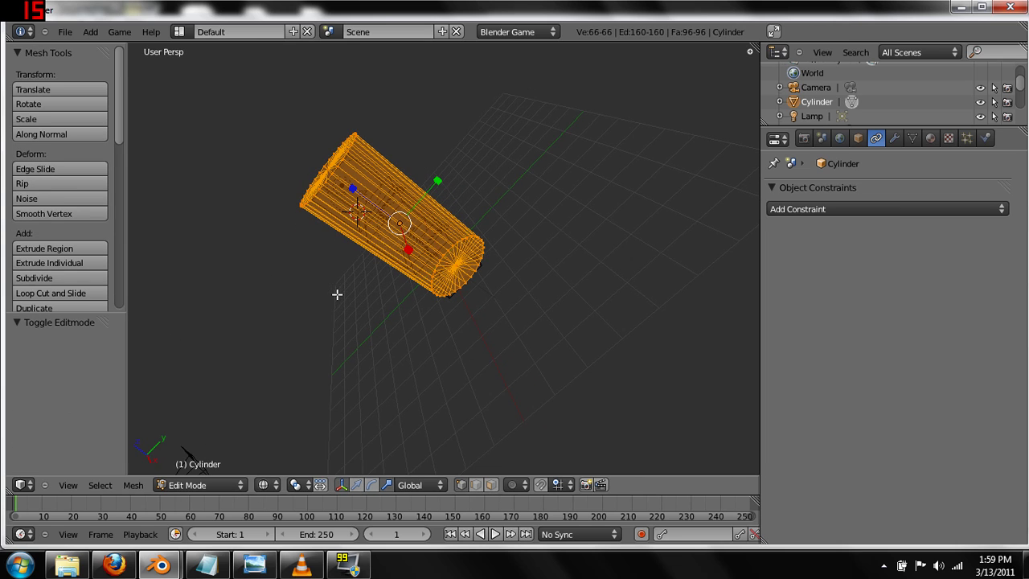
pyautogui.click(62, 296)
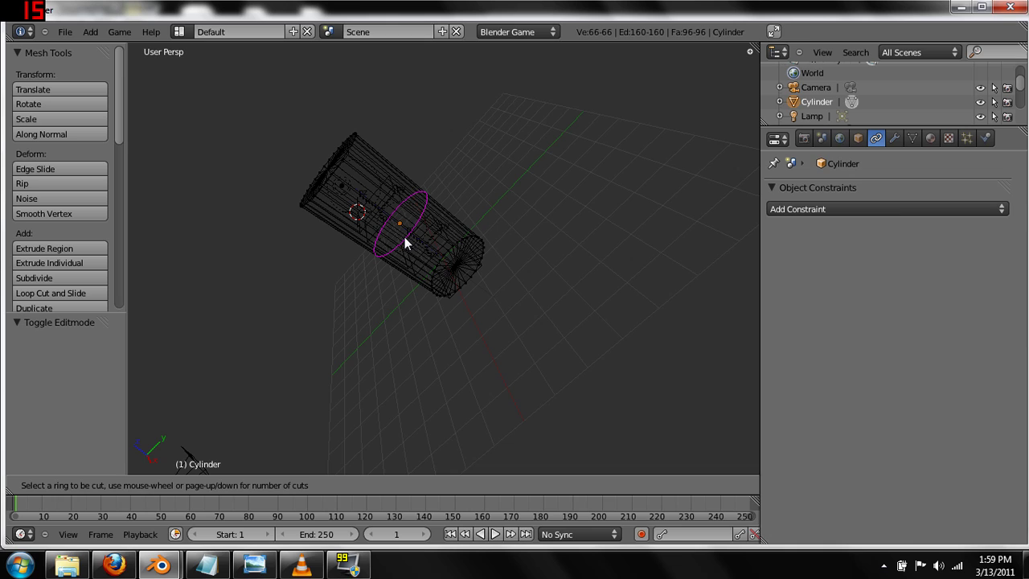
pyautogui.scroll(2, 406, 244)
pyautogui.scroll(3, 406, 243)
pyautogui.click(396, 244)
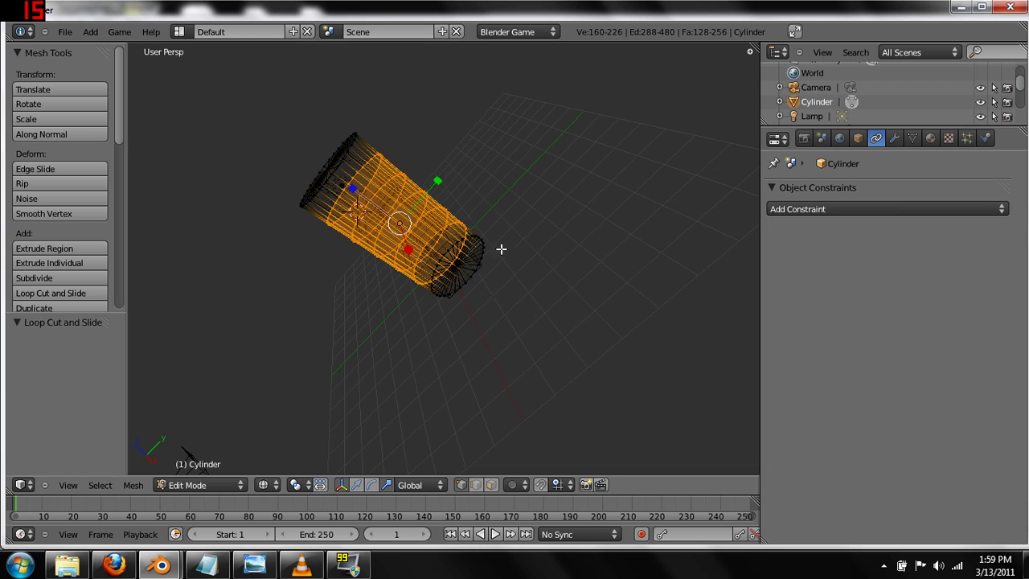
pyautogui.moveTo(501, 246); pyautogui.dragTo(261, 430, button='middle')
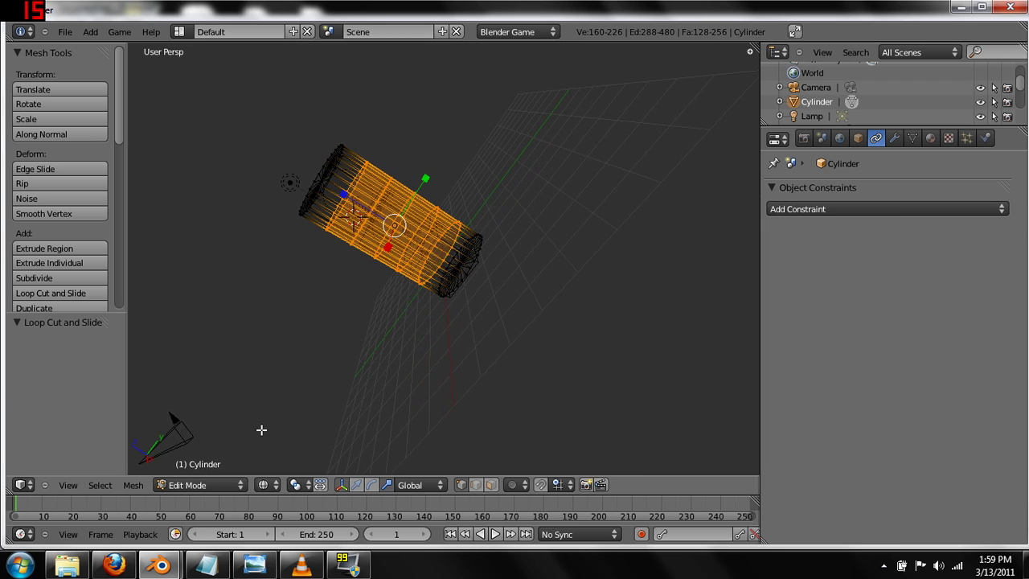
# - Return to Object Mode and move the cylinder about 3.68 units along Y, clear of the cube stack
pyautogui.click(179, 486)
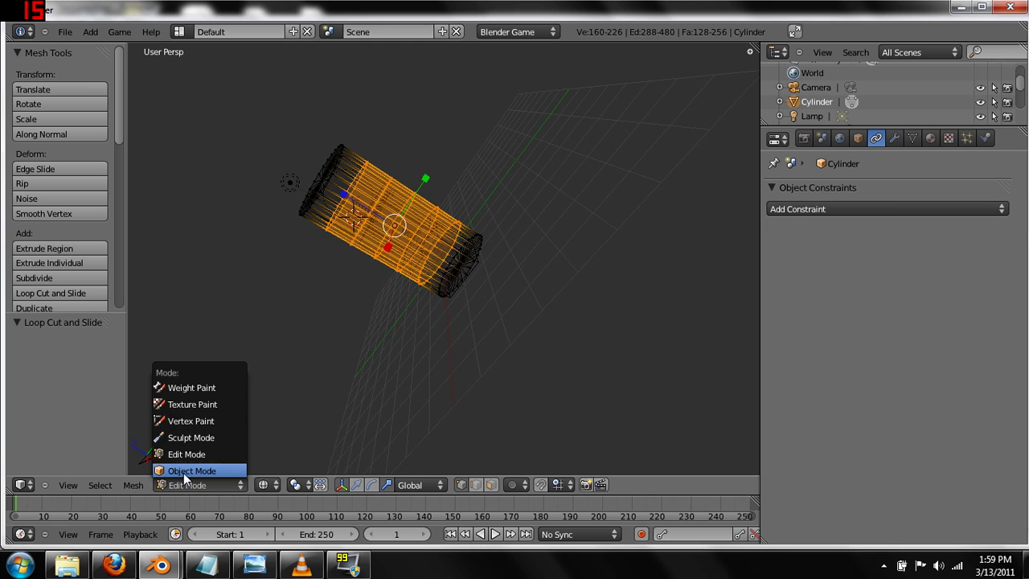
pyautogui.click(187, 471)
pyautogui.moveTo(361, 316); pyautogui.dragTo(440, 290, button='middle')
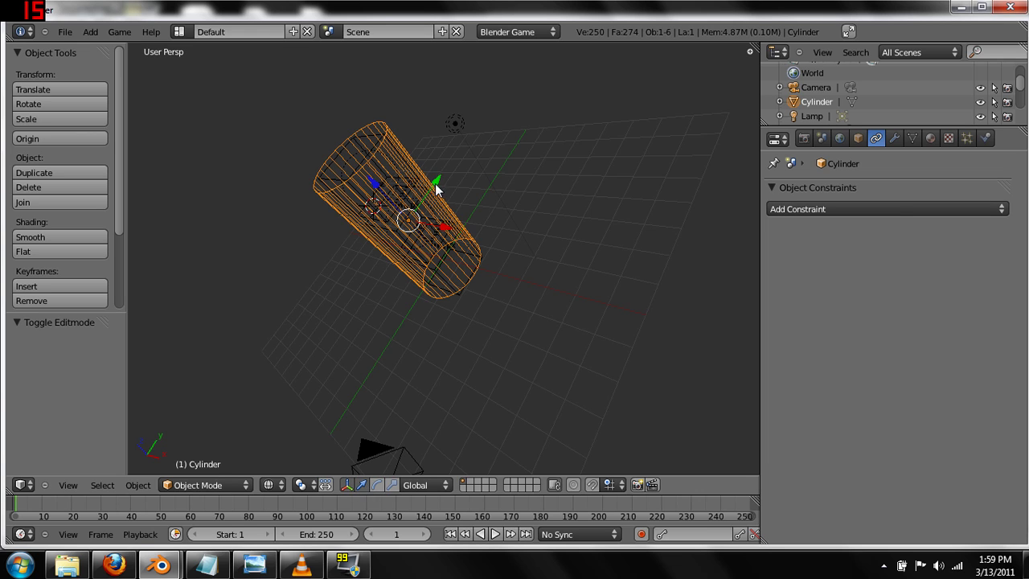
pyautogui.moveTo(435, 183); pyautogui.dragTo(491, 124)
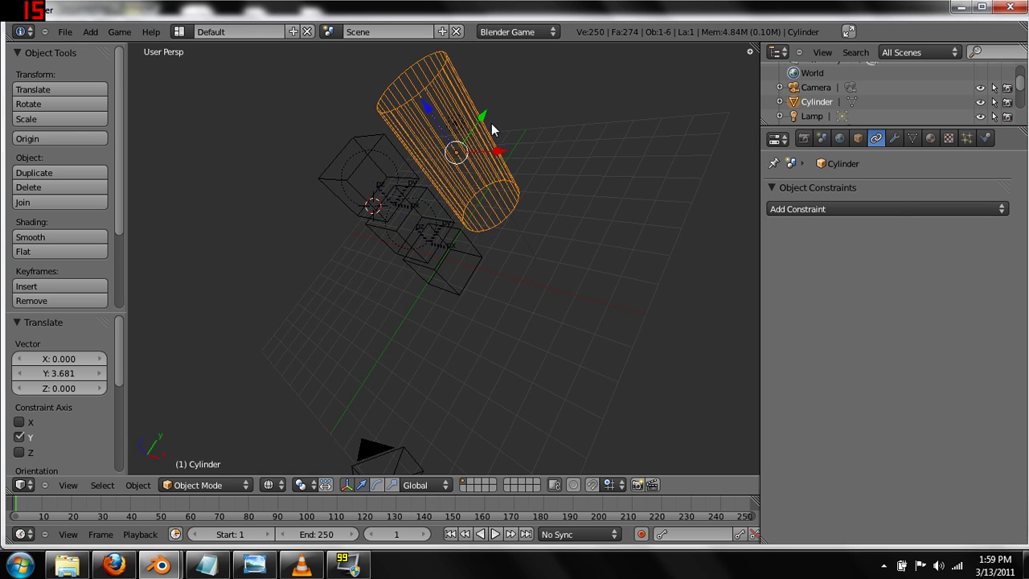
# - Place the 3D cursor beside the bottom cube and add a single-bone armature there
pyautogui.moveTo(446, 363); pyautogui.dragTo(612, 332, button='middle')
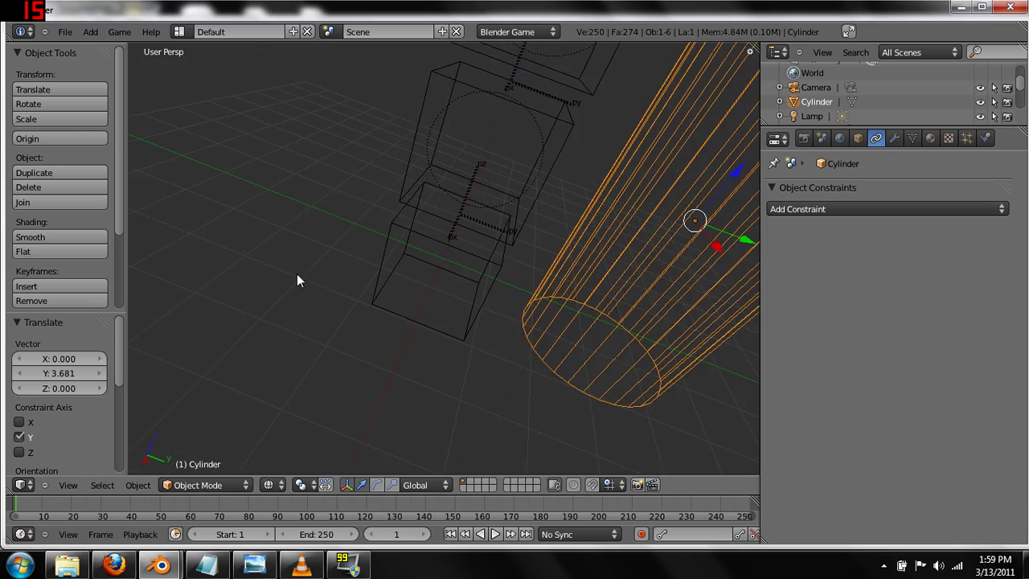
pyautogui.moveTo(298, 279); pyautogui.dragTo(408, 262, button='middle')
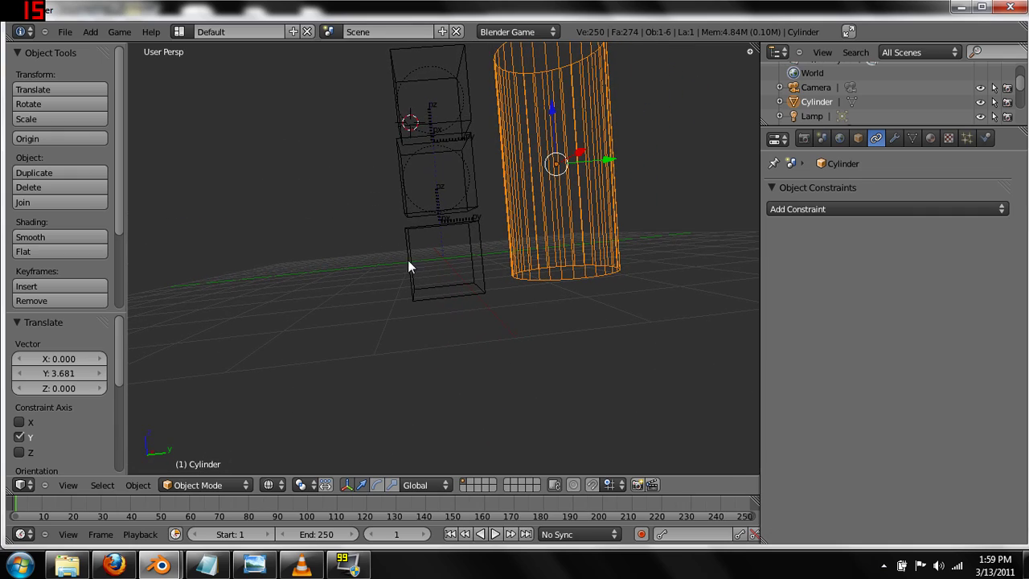
pyautogui.click(360, 290)
pyautogui.hotkey('shift', 'a')
pyautogui.moveTo(345, 232)
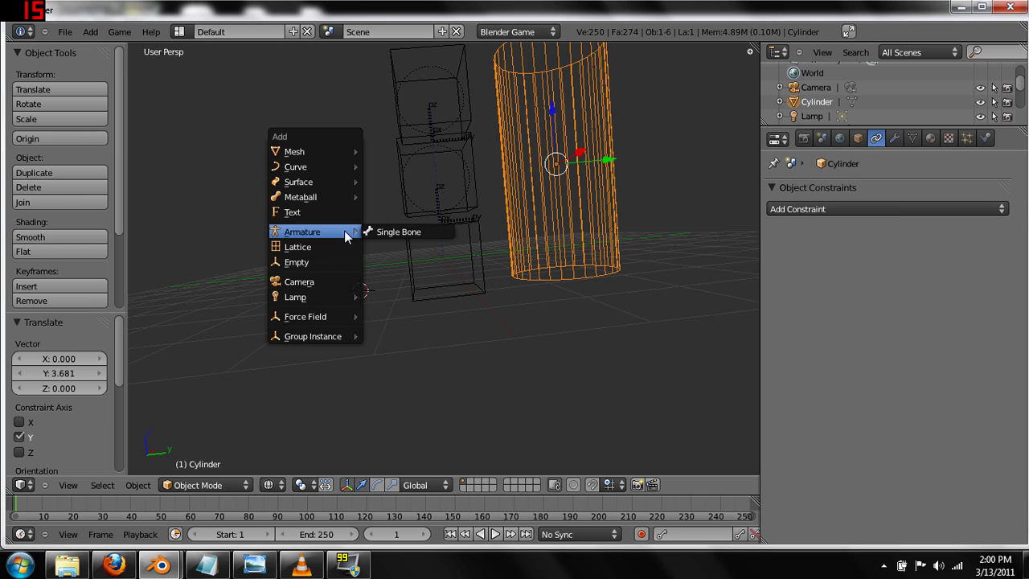
pyautogui.click(370, 234)
pyautogui.scroll(1, 373, 237)
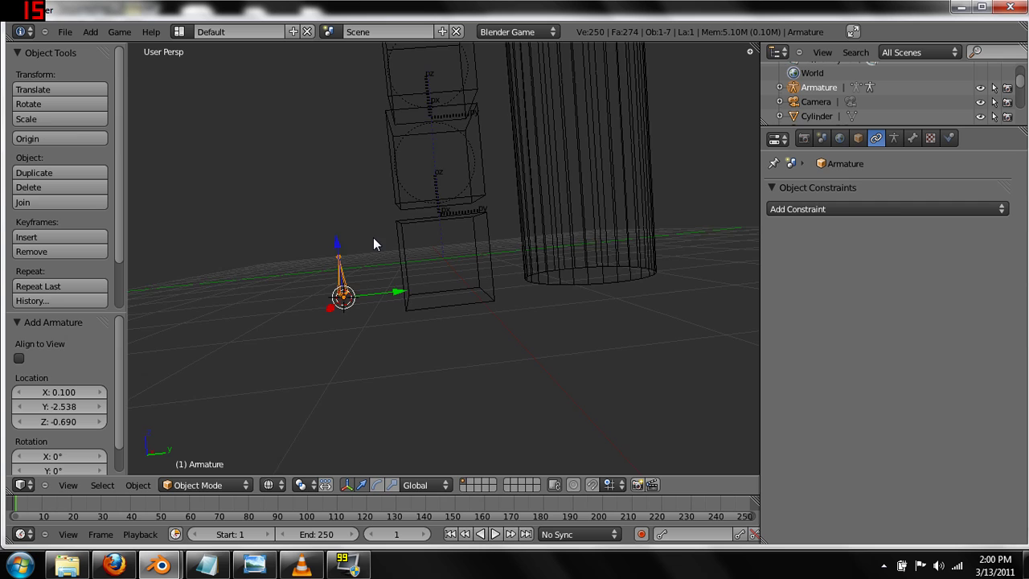
pyautogui.scroll(-1, 373, 237)
# - In Edit Mode, raise the bone's tip along Z by about 0.64 and another 0.18
pyautogui.click(221, 483)
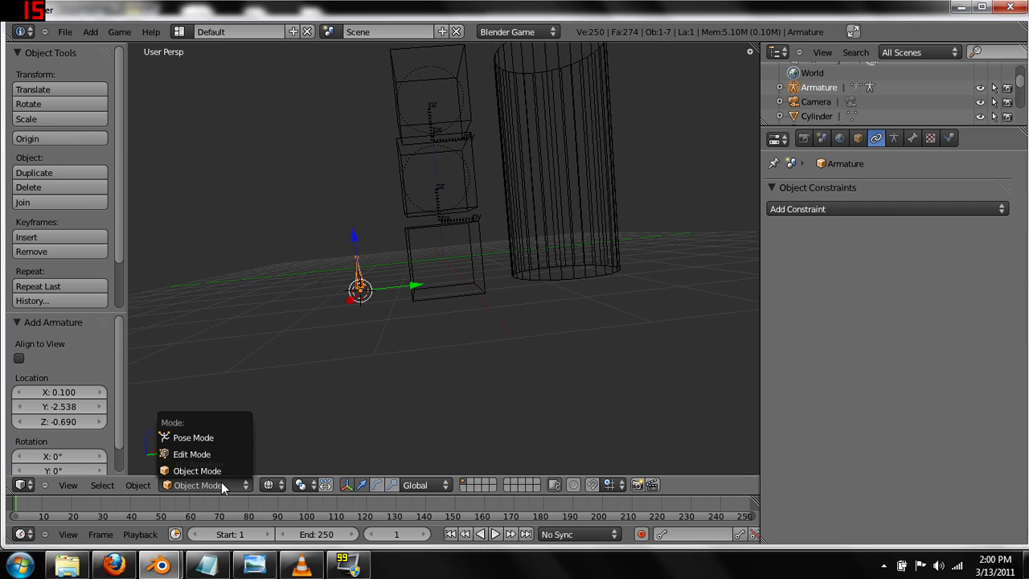
pyautogui.click(215, 456)
pyautogui.moveTo(234, 288); pyautogui.dragTo(236, 314, button='middle')
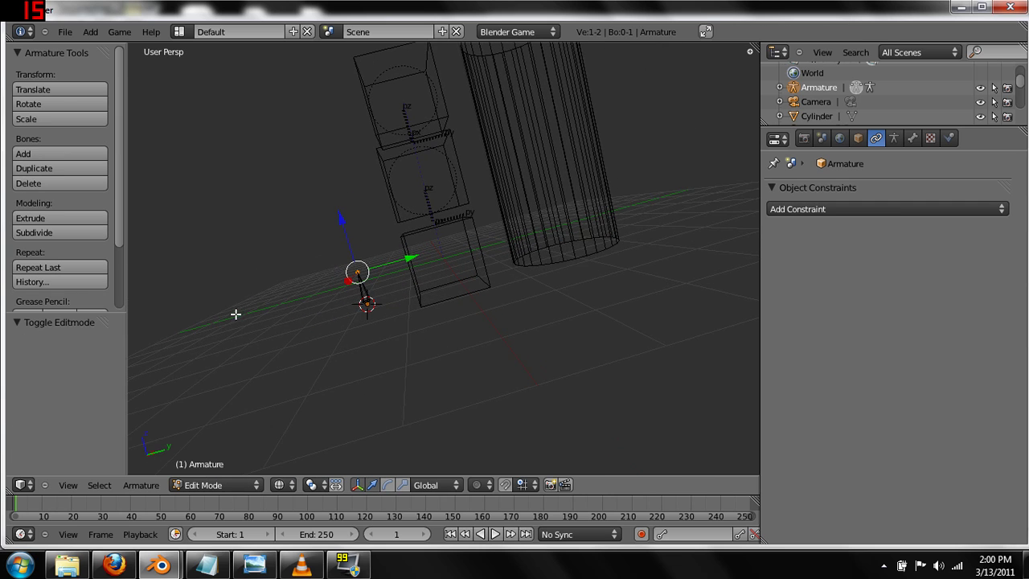
pyautogui.moveTo(346, 238); pyautogui.dragTo(341, 211)
pyautogui.moveTo(399, 344); pyautogui.dragTo(475, 329, button='middle')
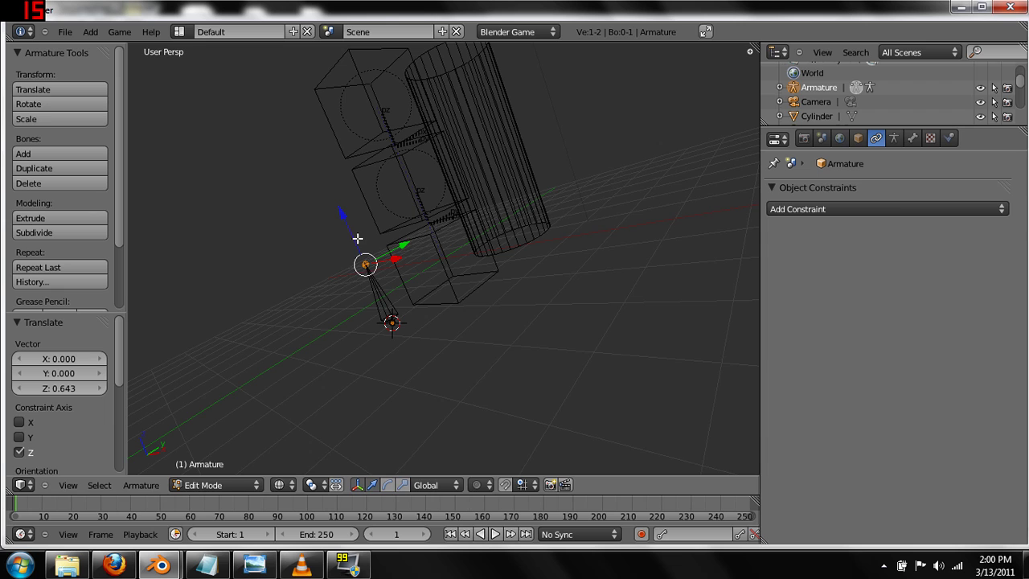
pyautogui.moveTo(346, 230); pyautogui.dragTo(340, 221)
# - Extrude two more bones upward from the tip, about 2.14 and 2.48 units along Z, to match the cube stack
pyautogui.moveTo(459, 312); pyautogui.dragTo(318, 218, button='middle')
pyautogui.press('e')
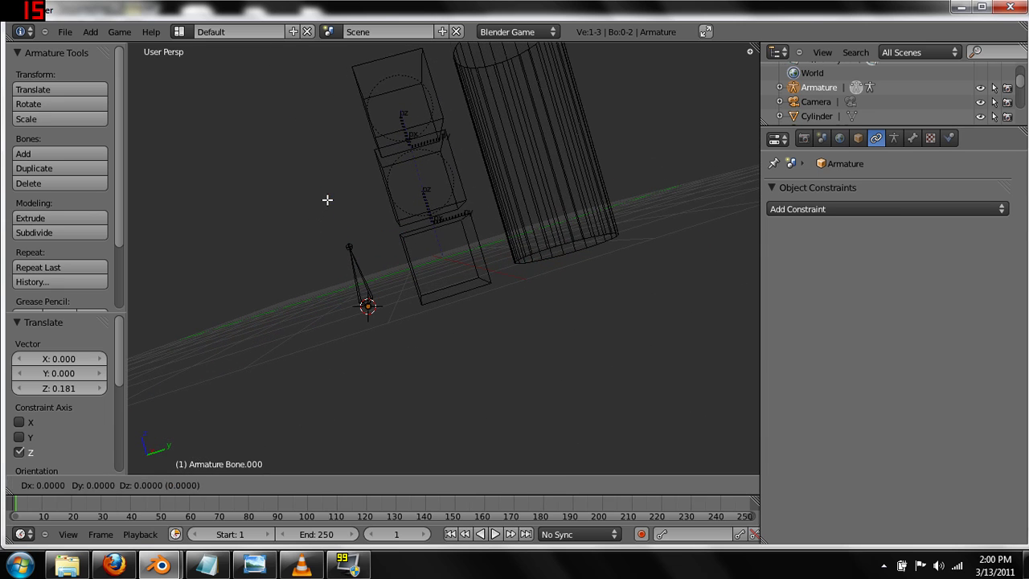
pyautogui.click(306, 129)
pyautogui.press('e')
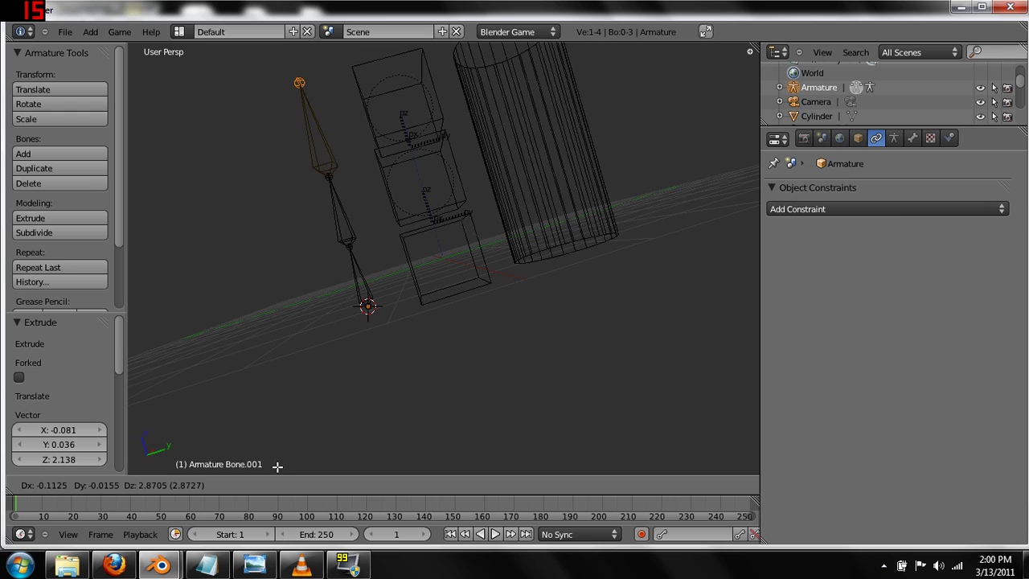
pyautogui.click(283, 46)
# - Move the base joint of the lowest bone down about 0.32 along Z
pyautogui.moveTo(282, 46); pyautogui.dragTo(386, 303, button='middle')
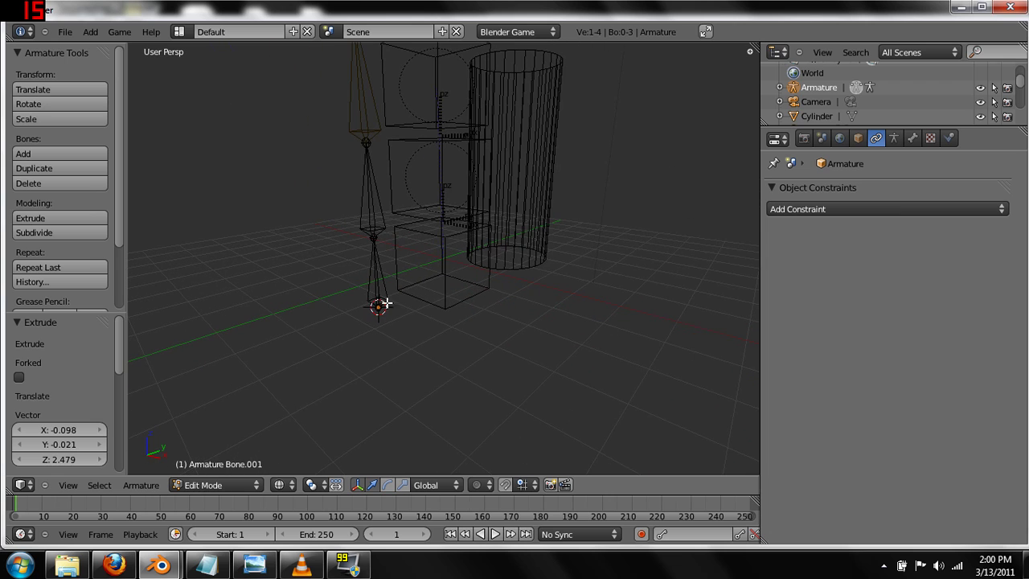
pyautogui.click(497, 338)
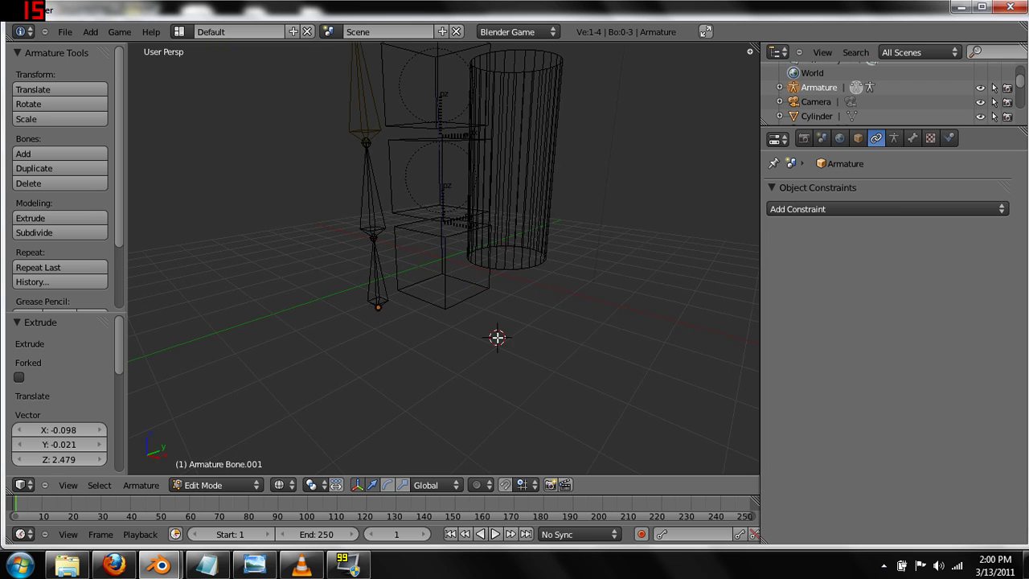
pyautogui.rightClick(378, 306)
pyautogui.press('g')
pyautogui.press('z')
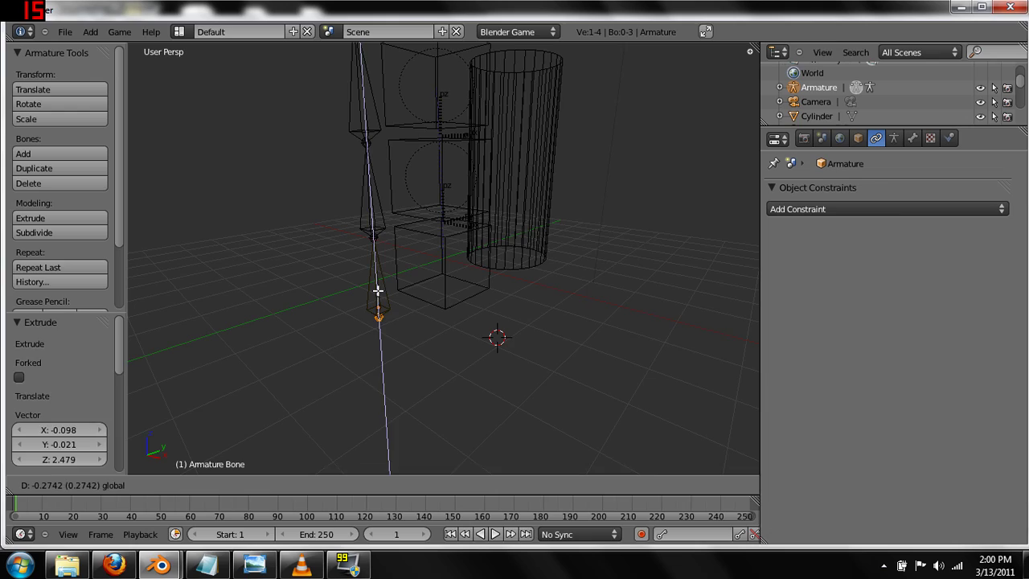
pyautogui.click(378, 290)
pyautogui.moveTo(430, 314); pyautogui.dragTo(321, 338, button='middle')
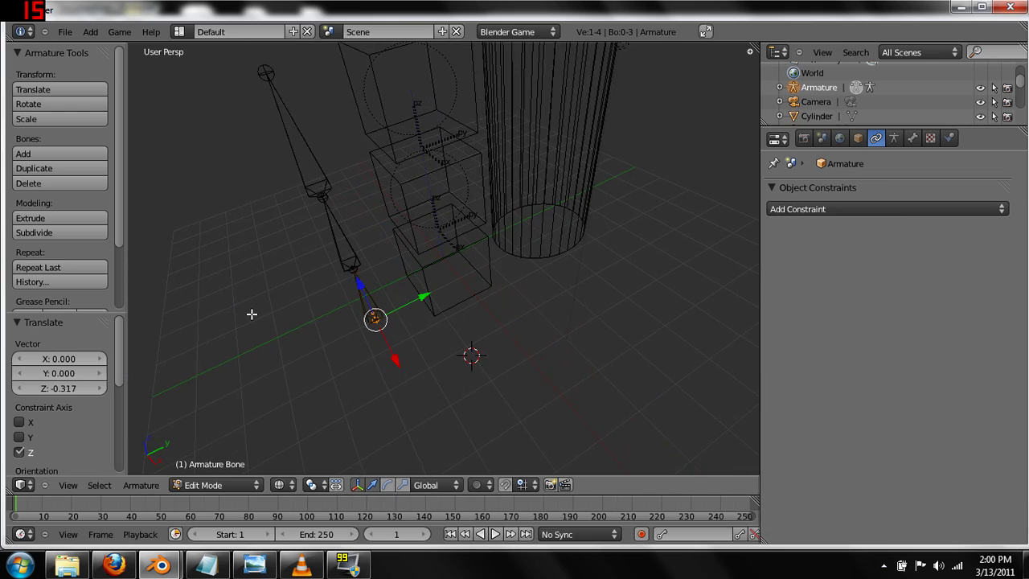
# - Return to Object Mode and move the armature about 2.55 units along Y into the cube stack
pyautogui.moveTo(252, 314); pyautogui.dragTo(303, 301, button='middle')
pyautogui.moveTo(365, 330); pyautogui.dragTo(276, 388, button='middle')
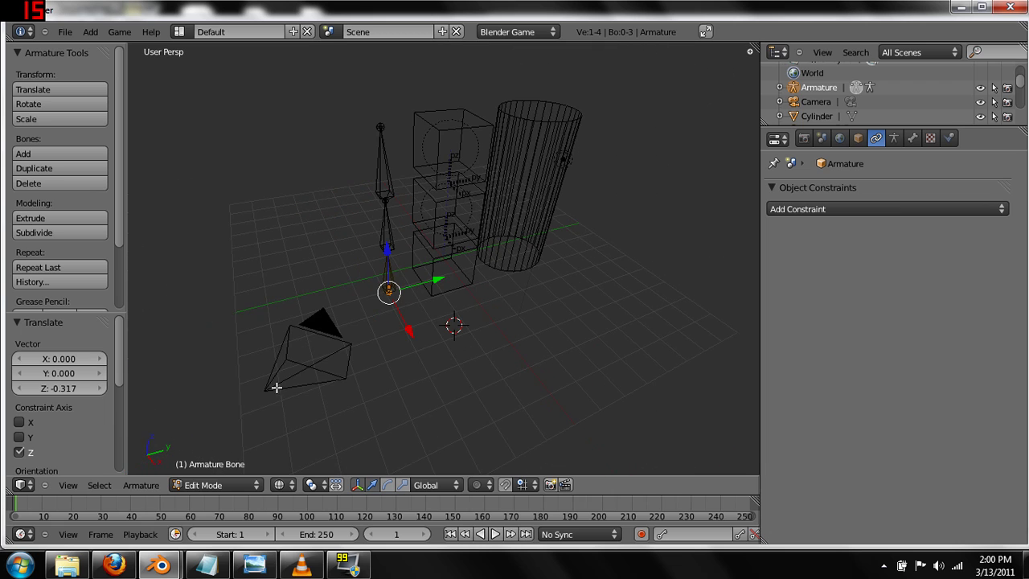
pyautogui.click(211, 485)
pyautogui.click(211, 470)
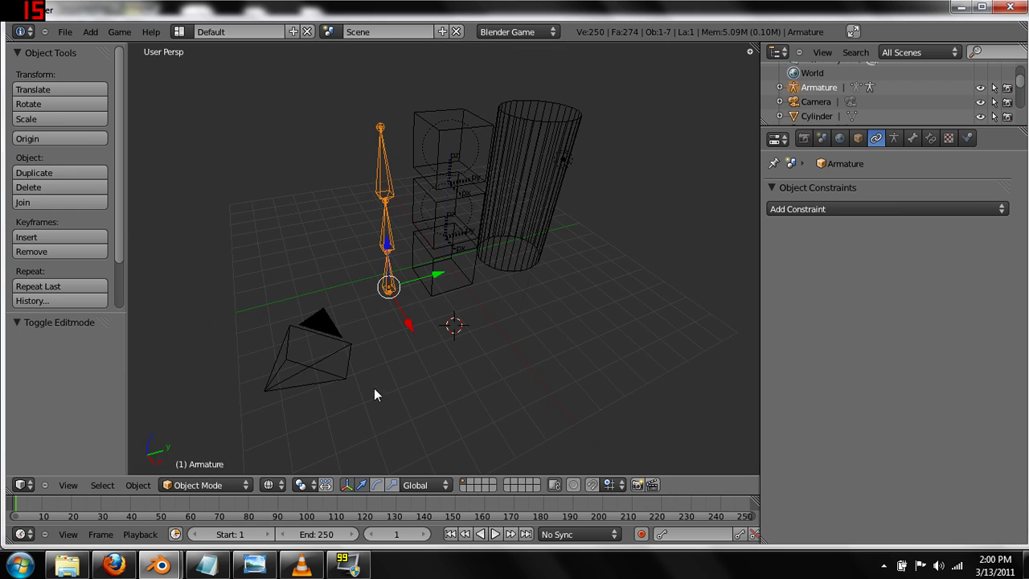
pyautogui.moveTo(374, 389); pyautogui.dragTo(400, 305, button='middle')
pyautogui.moveTo(427, 271); pyautogui.dragTo(485, 281)
pyautogui.click(485, 275)
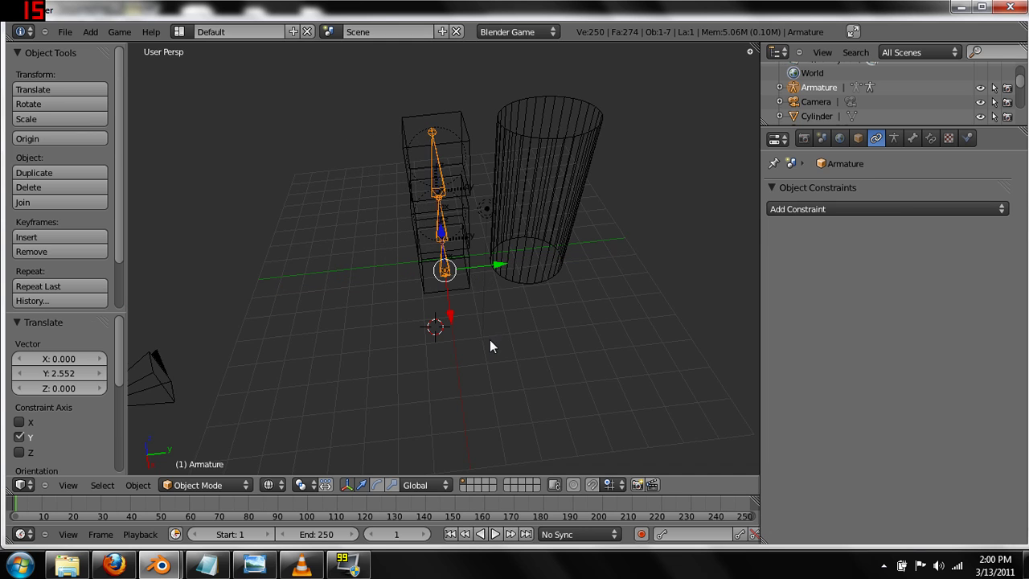
# - Switch the armature to Pose Mode and add an Inverse Kinematics bone constraint to its lowest bone
pyautogui.moveTo(490, 345); pyautogui.dragTo(485, 272, button='middle')
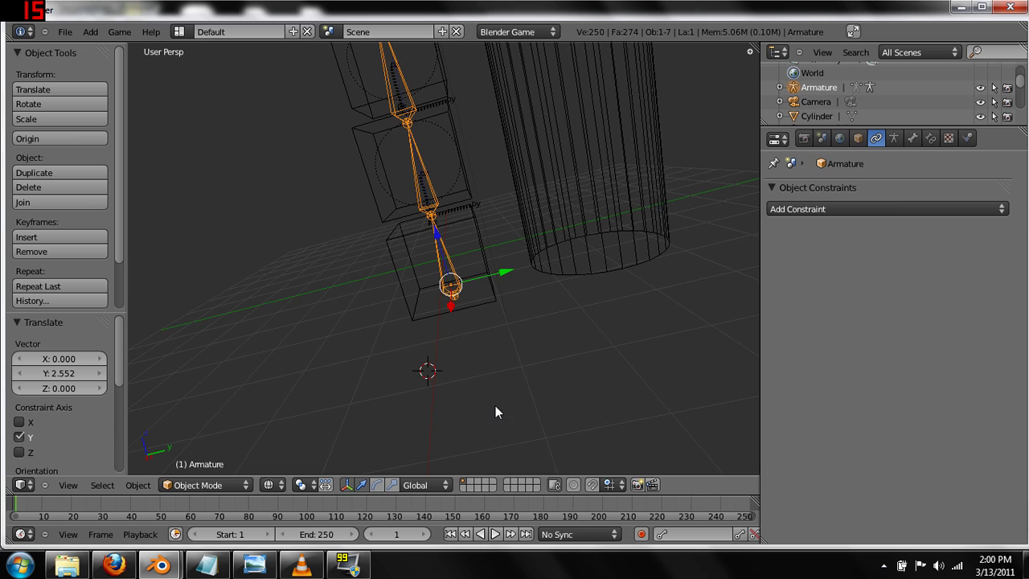
pyautogui.click(195, 486)
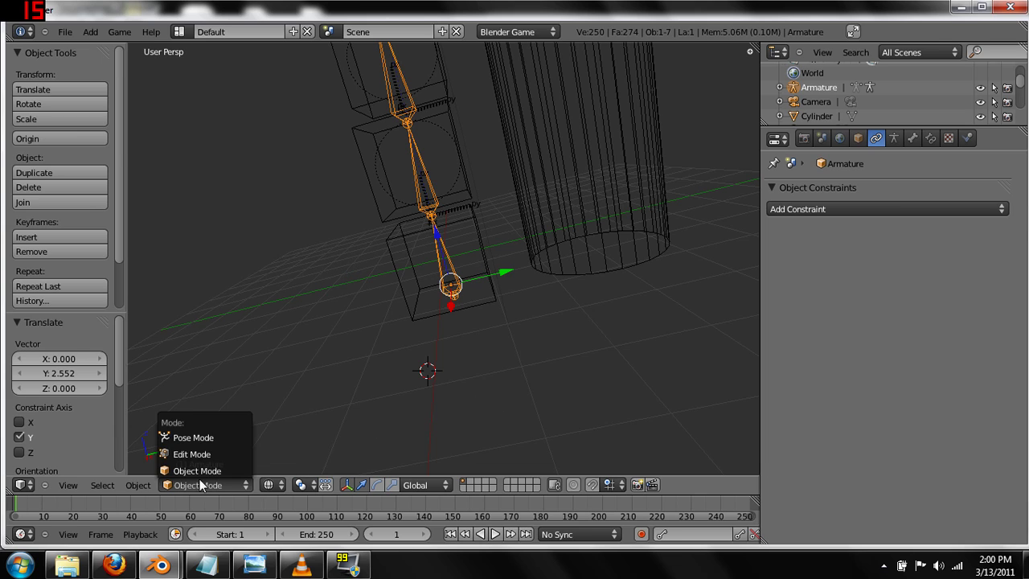
pyautogui.click(208, 439)
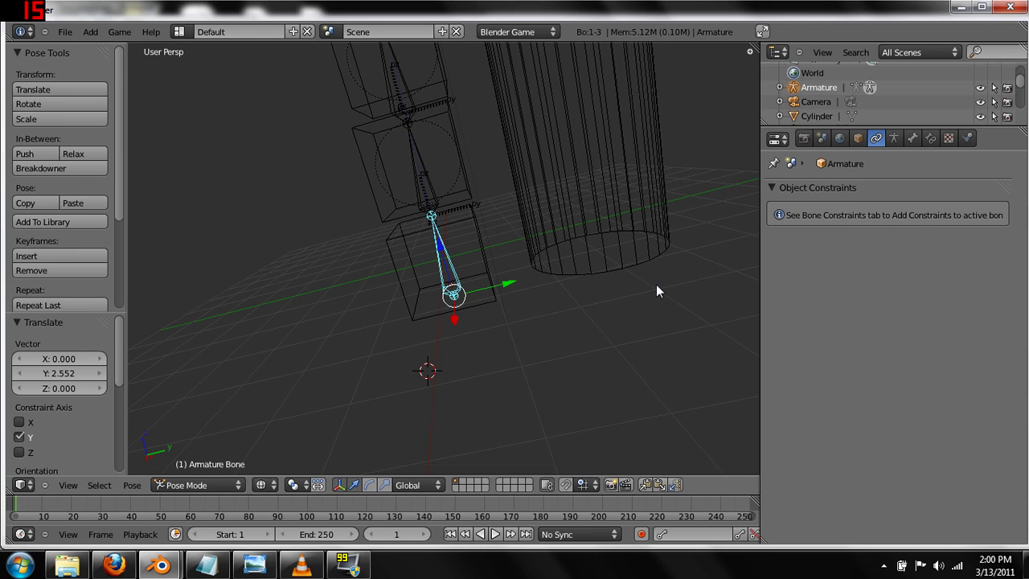
pyautogui.click(927, 139)
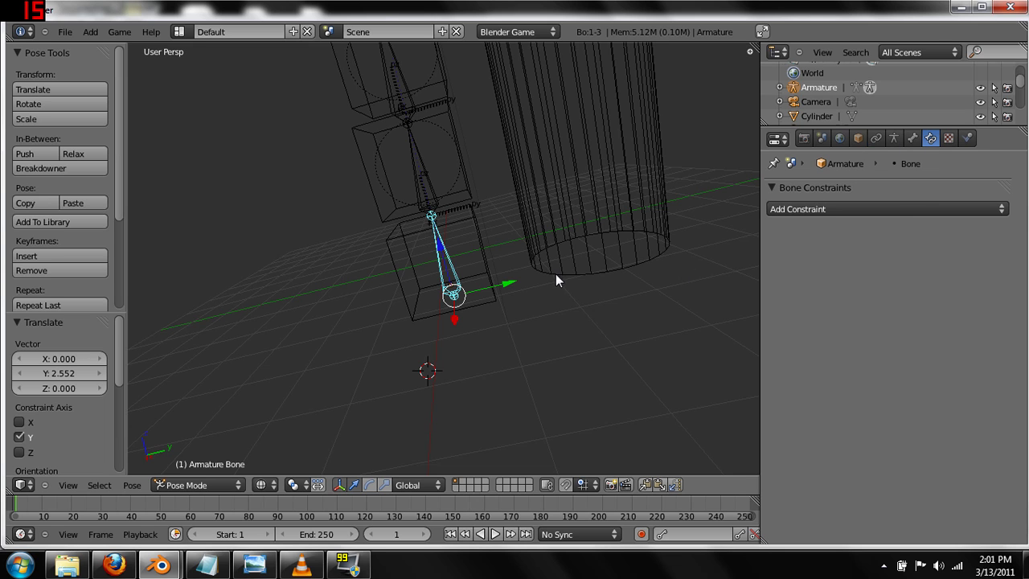
pyautogui.press('KP_4')
pyautogui.press('KP_4')
pyautogui.press('KP_4')
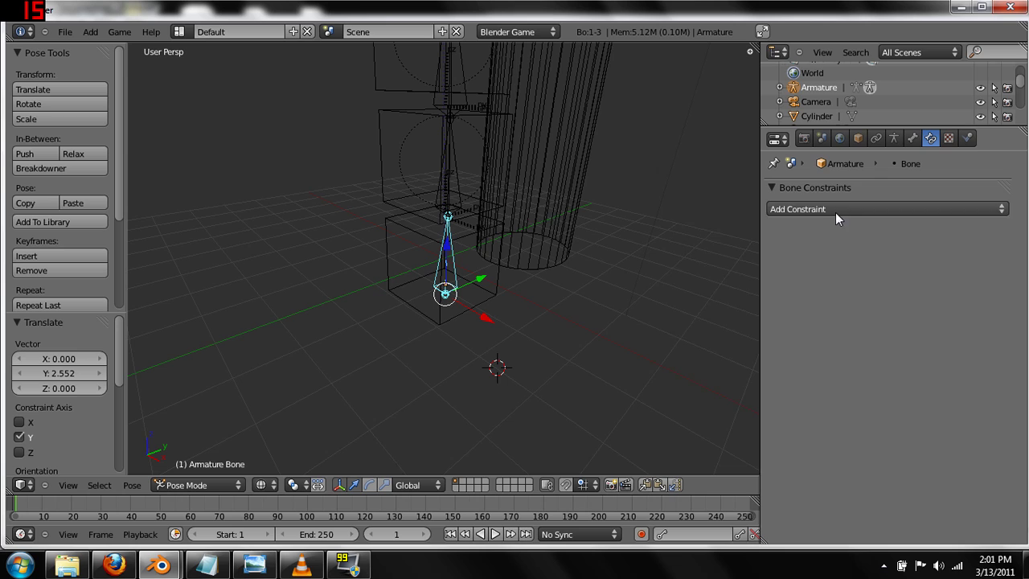
pyautogui.click(835, 211)
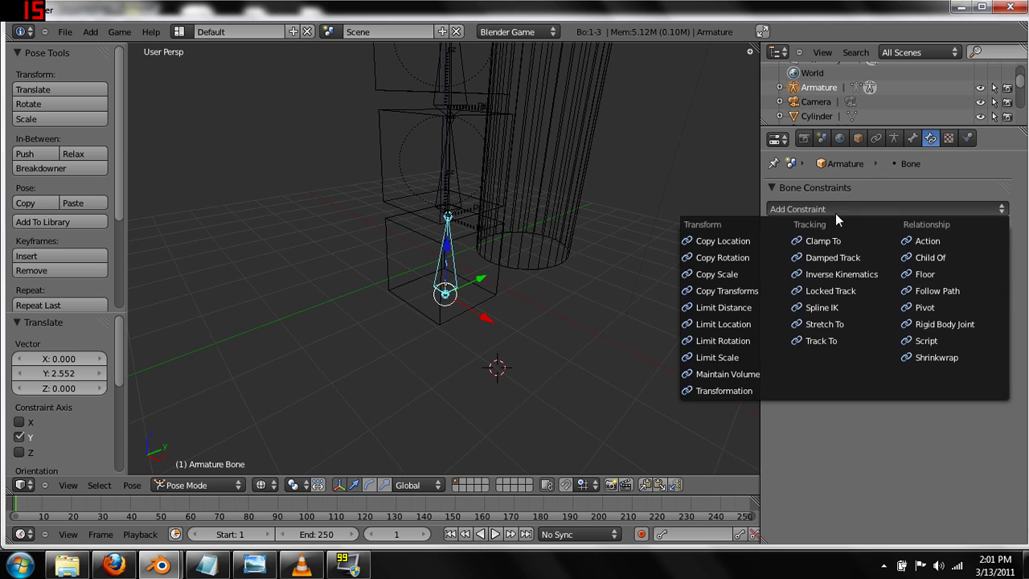
pyautogui.click(804, 273)
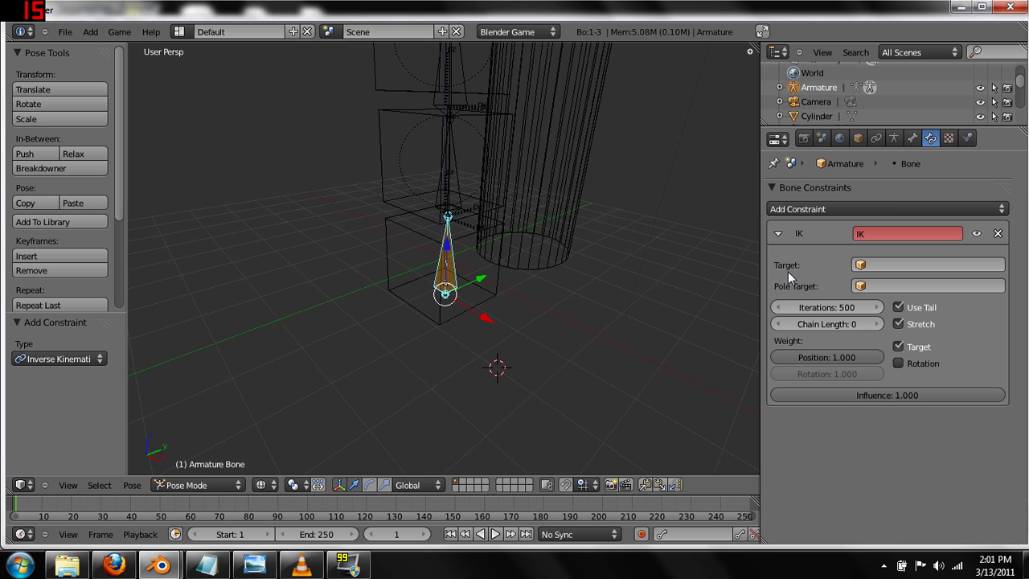
# - Set the target of the lowest bone's IK constraint to the bot cube
pyautogui.moveTo(651, 226); pyautogui.dragTo(464, 212, button='middle')
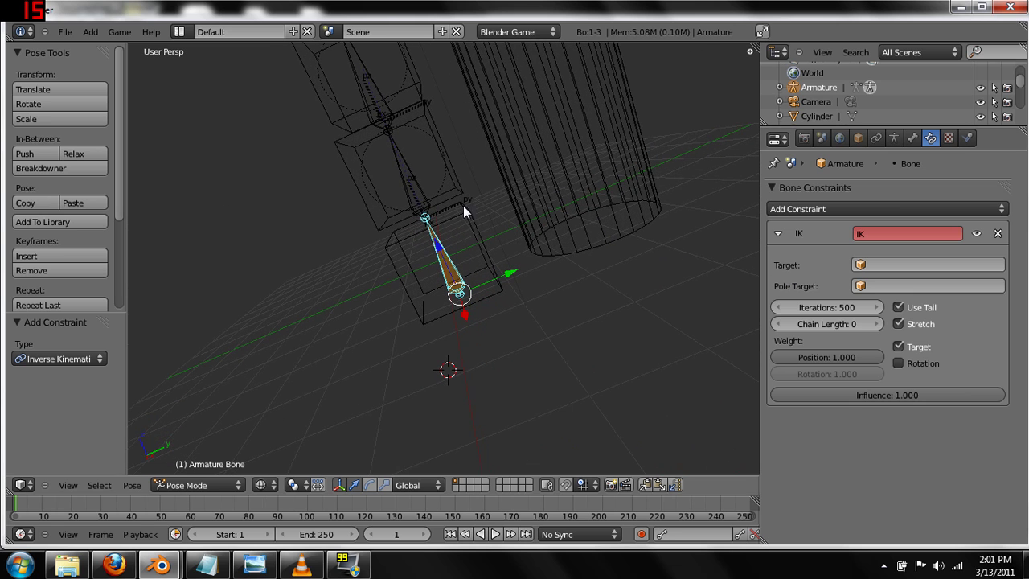
pyautogui.click(885, 269)
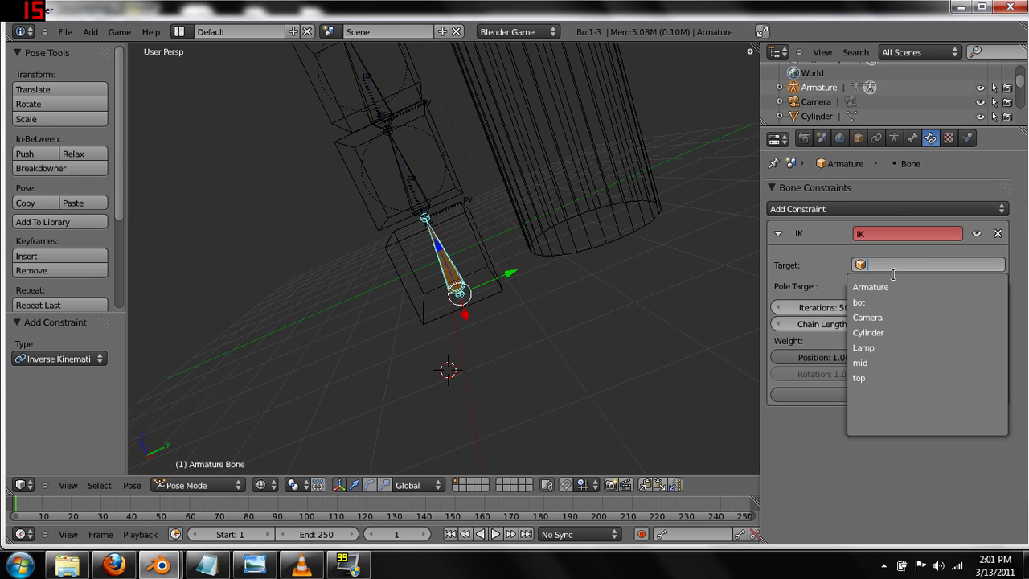
pyautogui.click(891, 302)
# - Add an Inverse Kinematics constraint to the middle bone with the mid cube as its target
pyautogui.moveTo(626, 257); pyautogui.dragTo(550, 264, button='middle')
pyautogui.rightClick(455, 178)
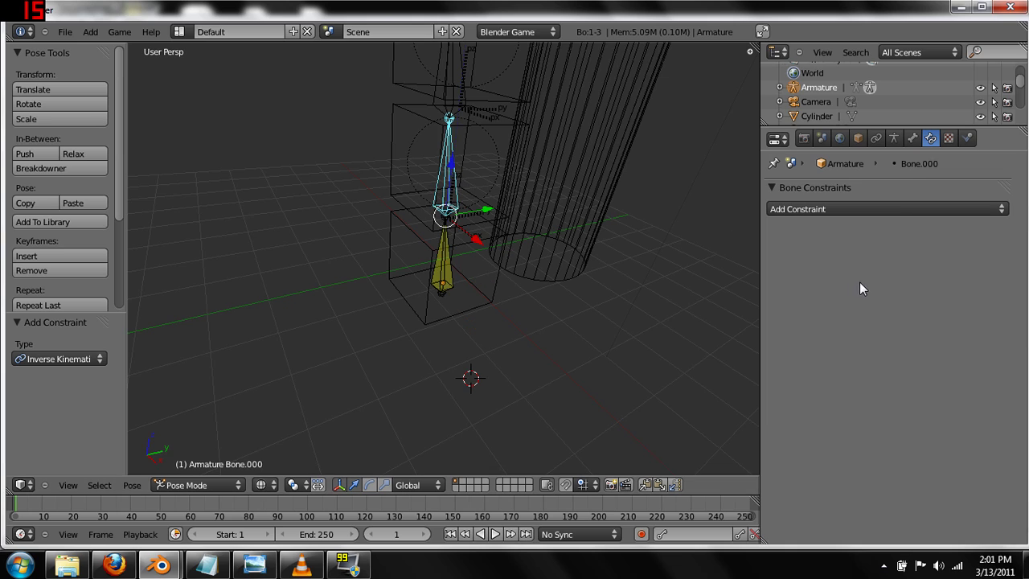
pyautogui.click(928, 211)
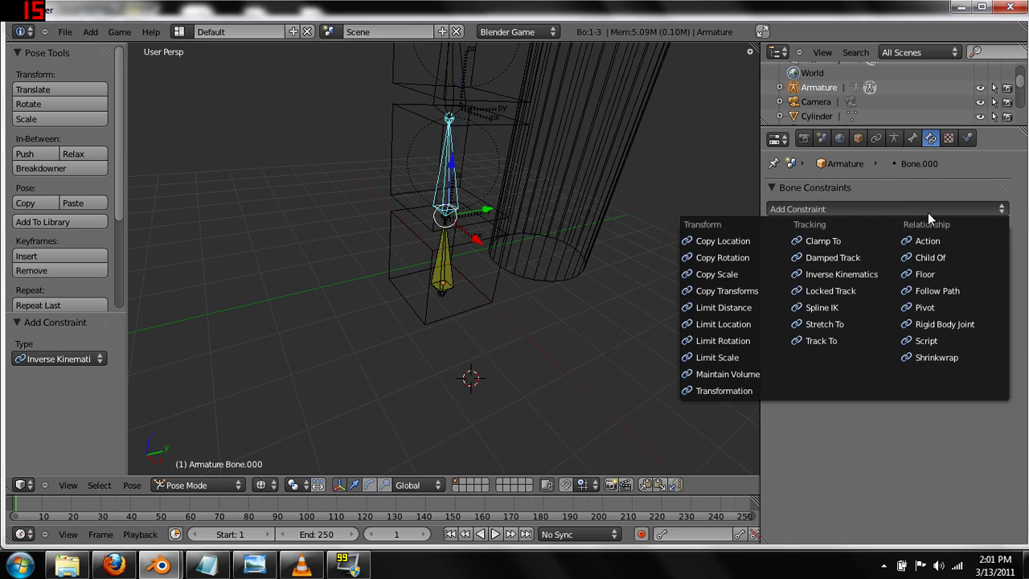
pyautogui.click(859, 271)
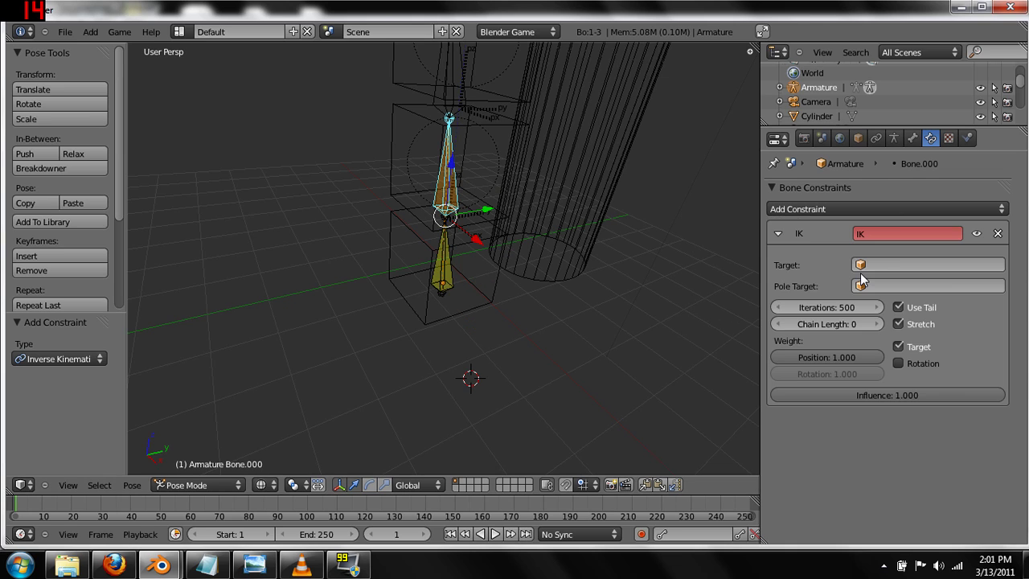
pyautogui.click(904, 269)
pyautogui.click(901, 364)
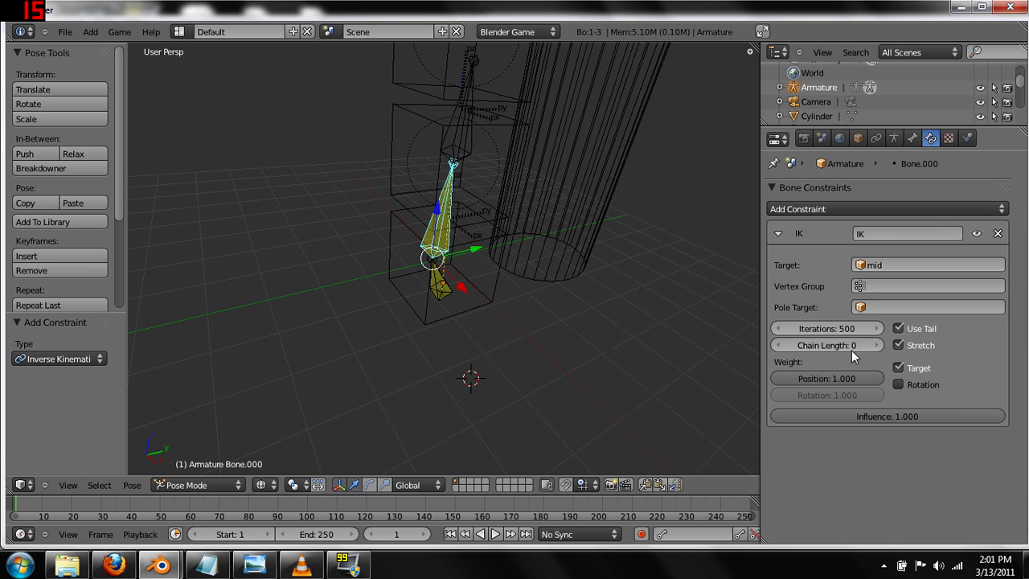
# - Set the chain length of the middle bone's IK constraint to 1
pyautogui.moveTo(607, 256); pyautogui.dragTo(391, 178, button='middle')
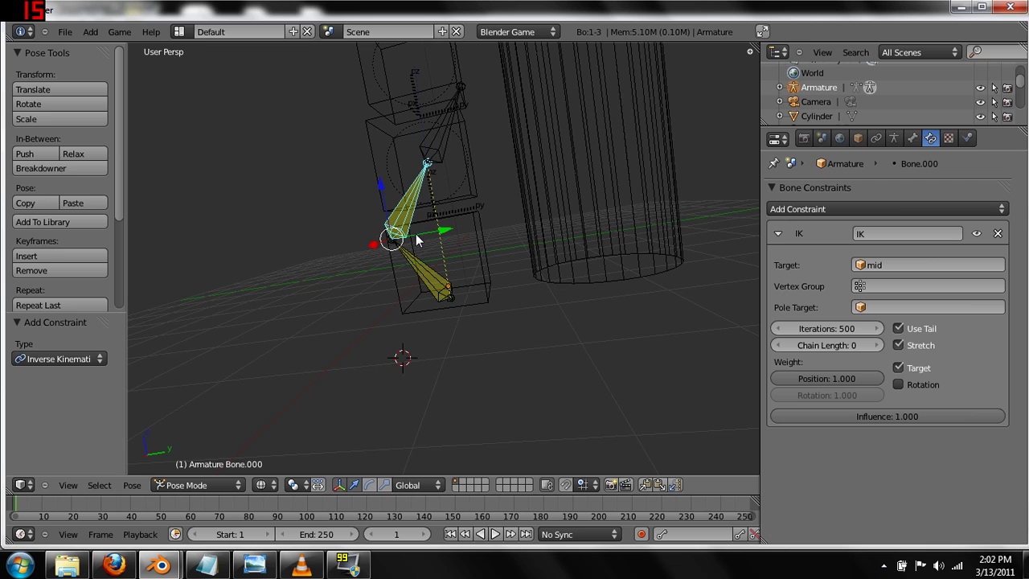
pyautogui.click(876, 345)
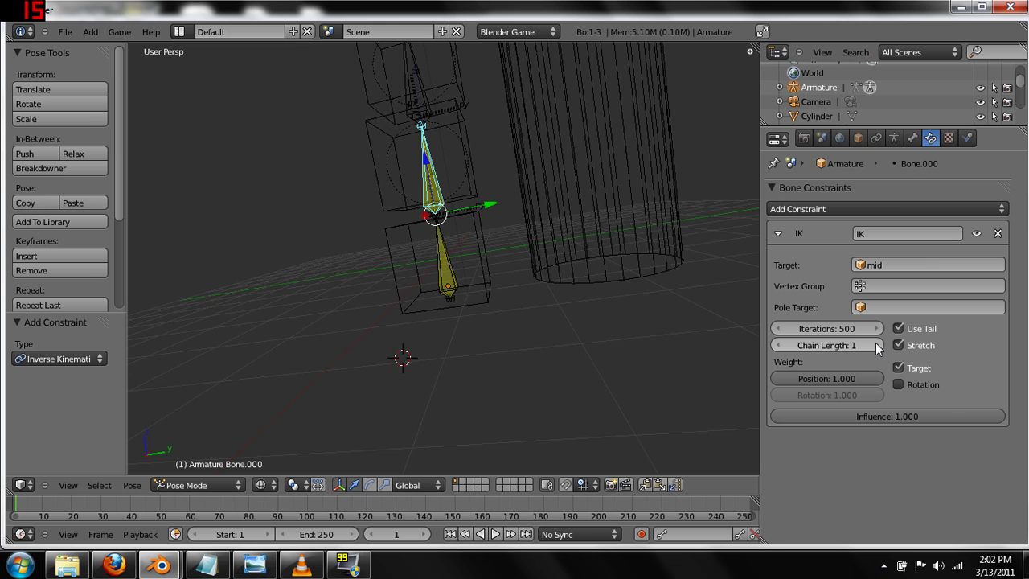
pyautogui.moveTo(605, 275); pyautogui.dragTo(528, 220, button='middle')
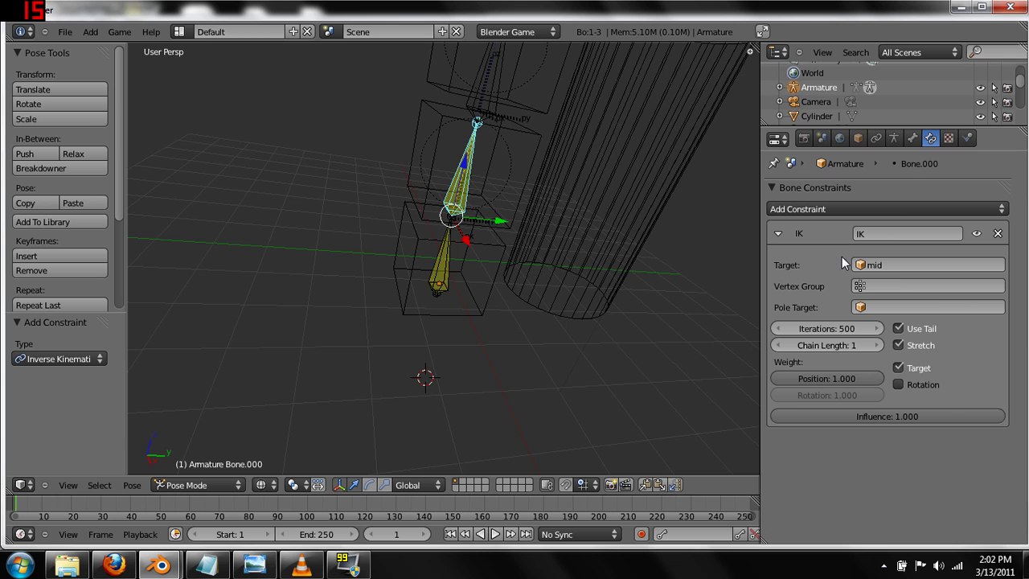
pyautogui.moveTo(541, 247); pyautogui.dragTo(448, 182, button='middle')
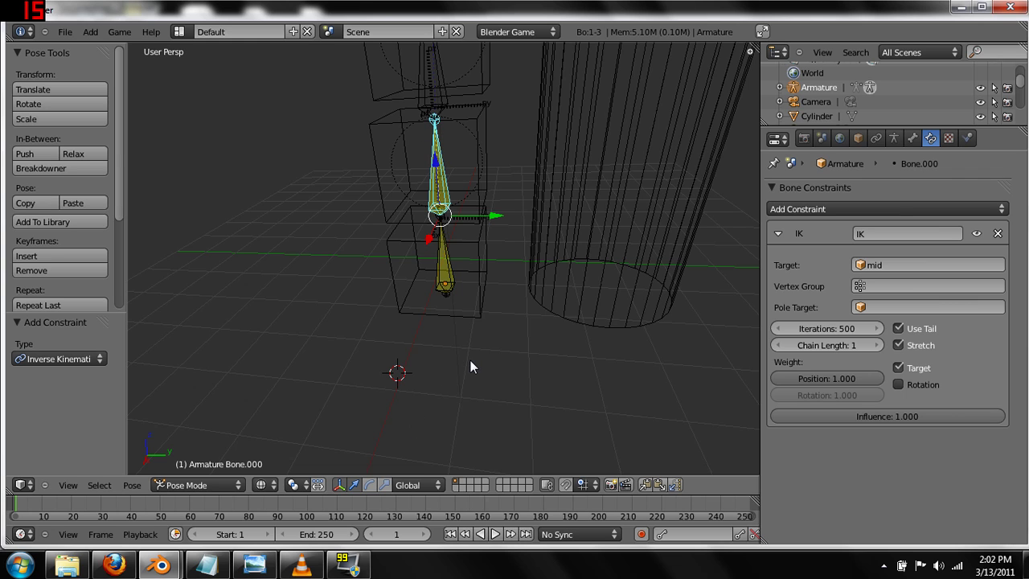
pyautogui.moveTo(471, 361); pyautogui.dragTo(450, 376, button='middle')
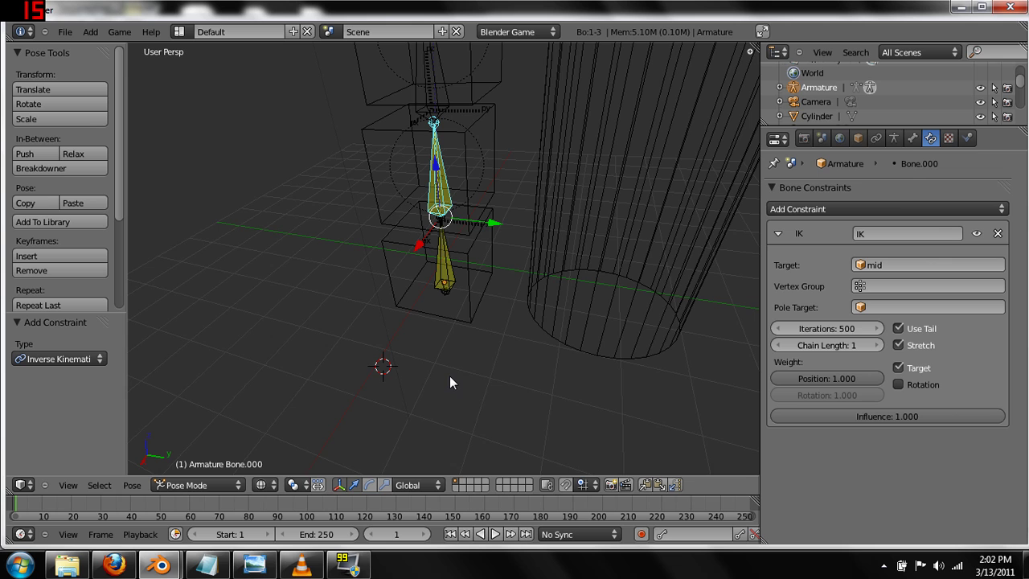
pyautogui.moveTo(526, 306); pyautogui.dragTo(483, 298, button='middle')
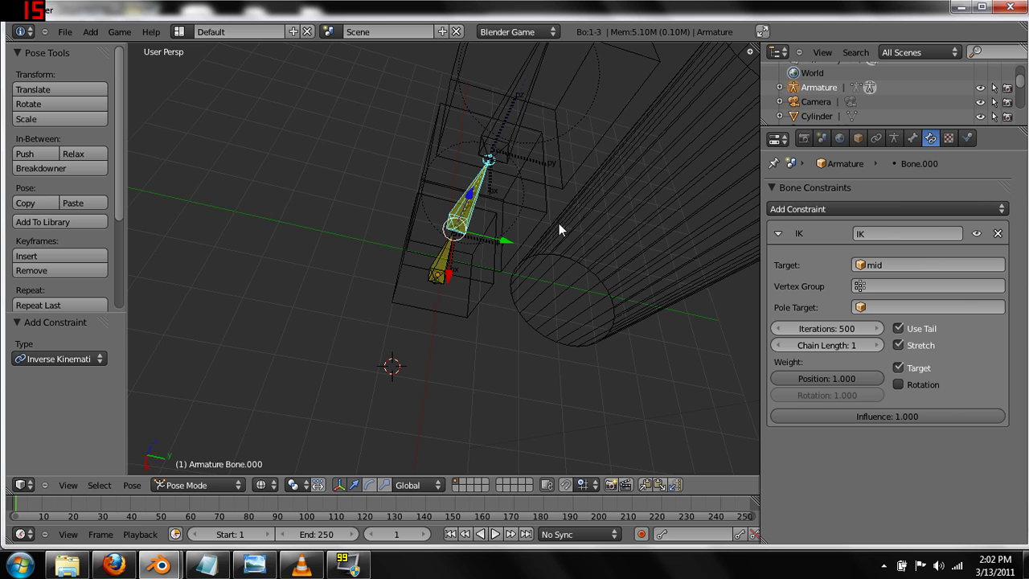
pyautogui.moveTo(559, 231); pyautogui.dragTo(523, 199, button='middle')
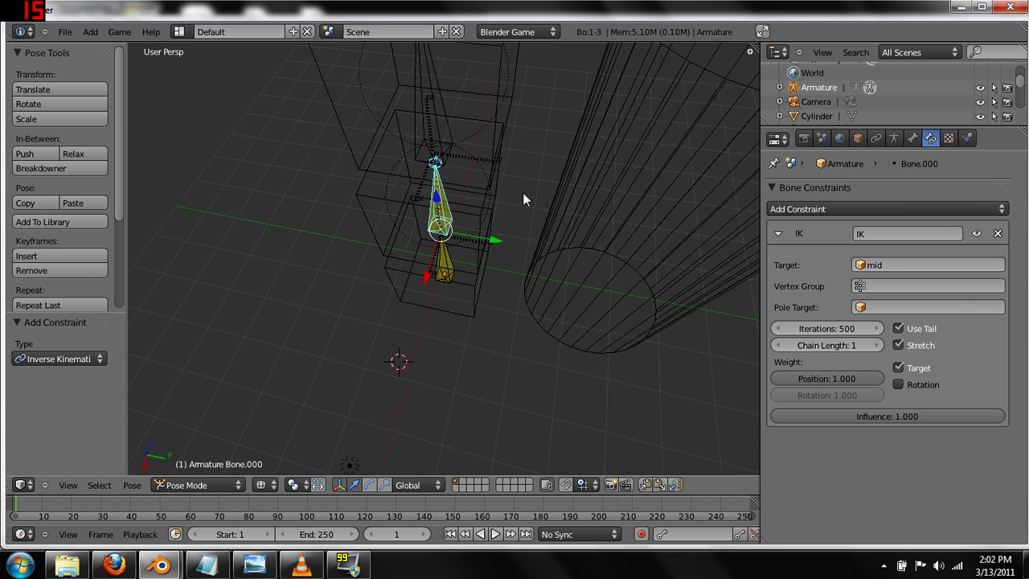
# - Add an Inverse Kinematics constraint to the top bone with target top and chain length 1, and return to Object Mode
pyautogui.rightClick(437, 118)
pyautogui.moveTo(550, 159); pyautogui.dragTo(863, 225, button='middle')
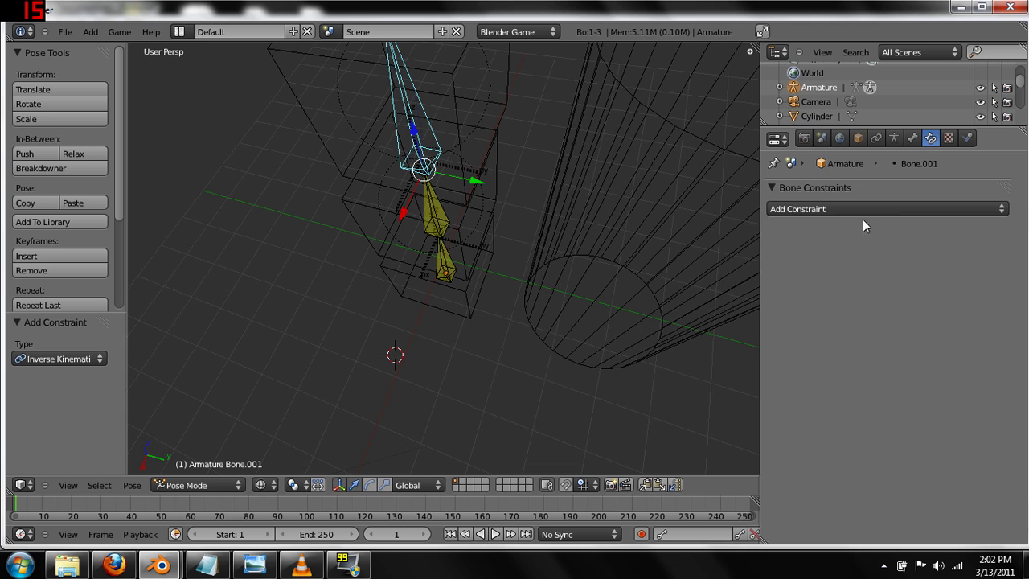
pyautogui.click(876, 210)
pyautogui.click(836, 274)
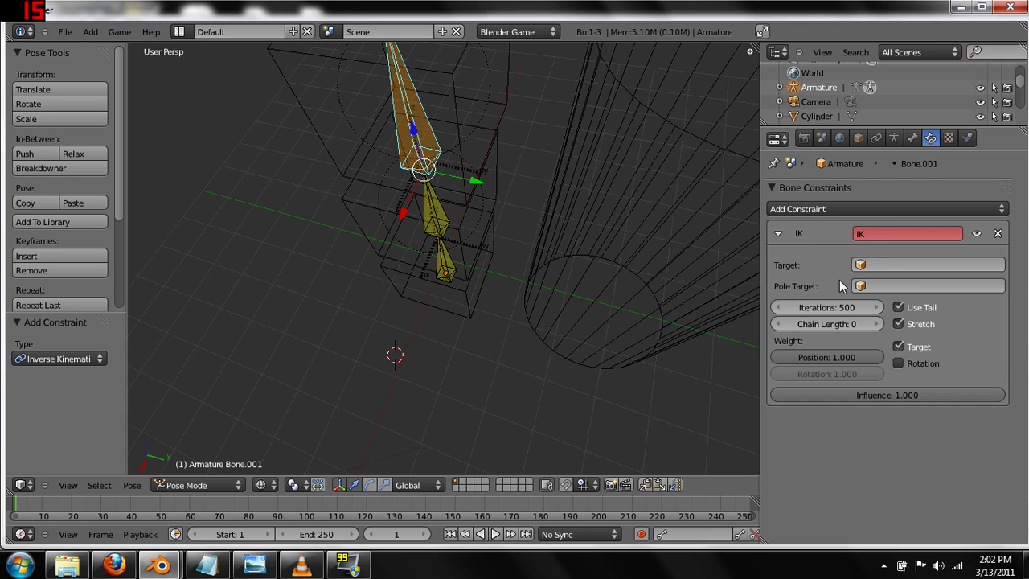
pyautogui.click(981, 265)
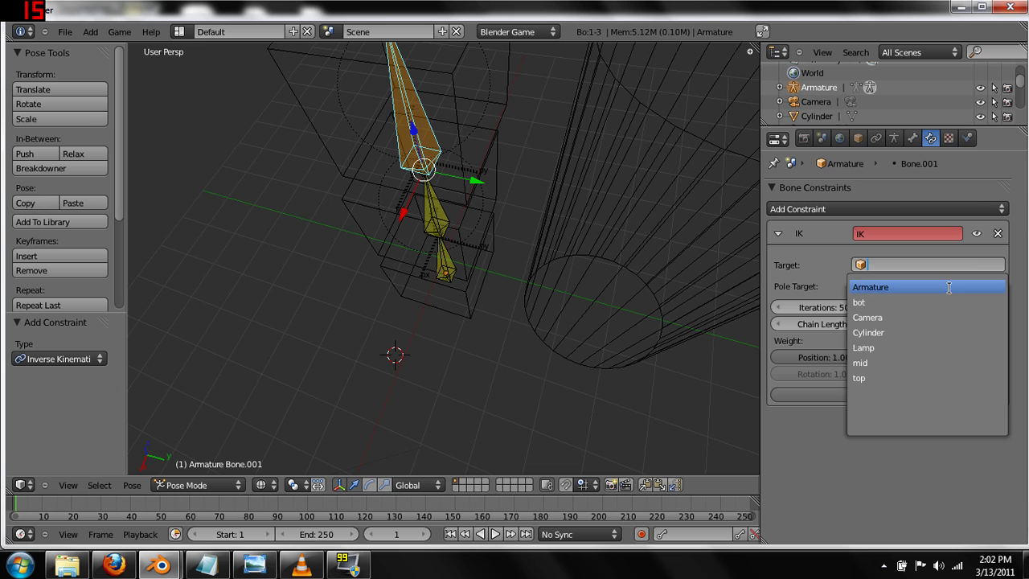
pyautogui.click(877, 378)
pyautogui.moveTo(584, 315); pyautogui.dragTo(465, 184, button='middle')
pyautogui.moveTo(518, 276); pyautogui.dragTo(671, 274, button='middle')
pyautogui.click(214, 485)
pyautogui.click(215, 469)
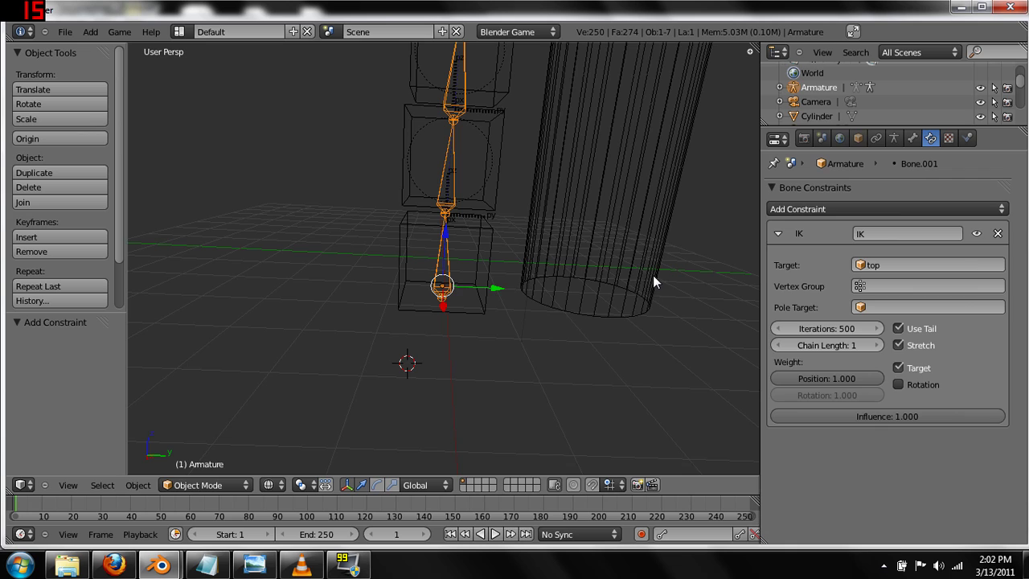
pyautogui.rightClick(634, 306)
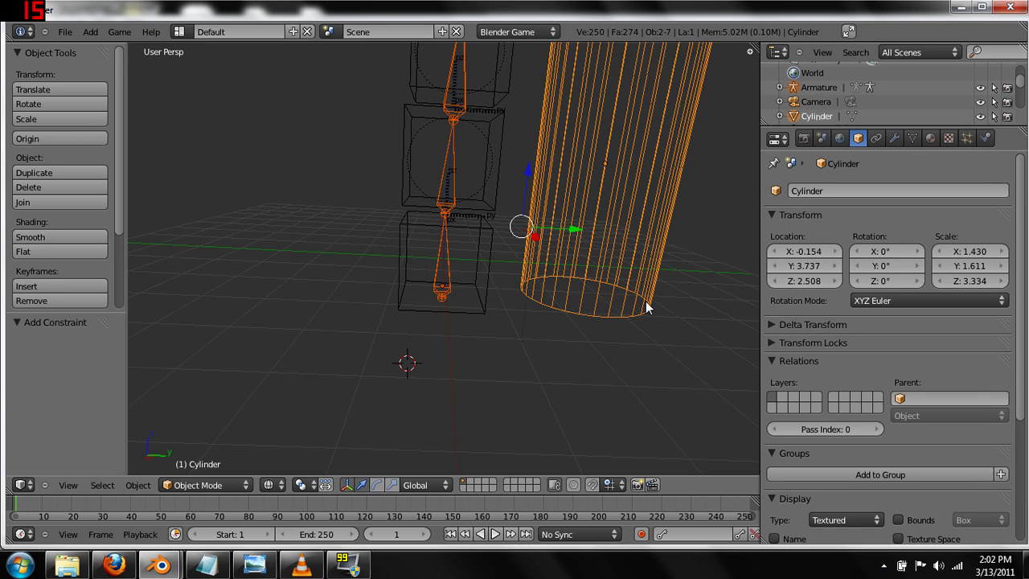
pyautogui.hotkey('ctrl', 'p')
pyautogui.rightClick(590, 298)
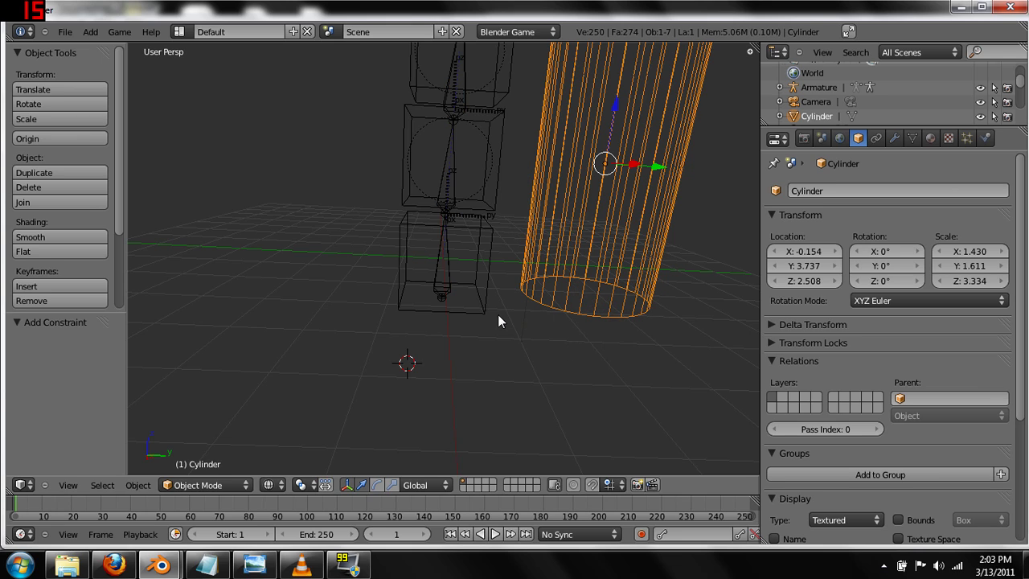
pyautogui.keyDown('shift'); pyautogui.rightClick(450, 293); pyautogui.keyUp('shift')
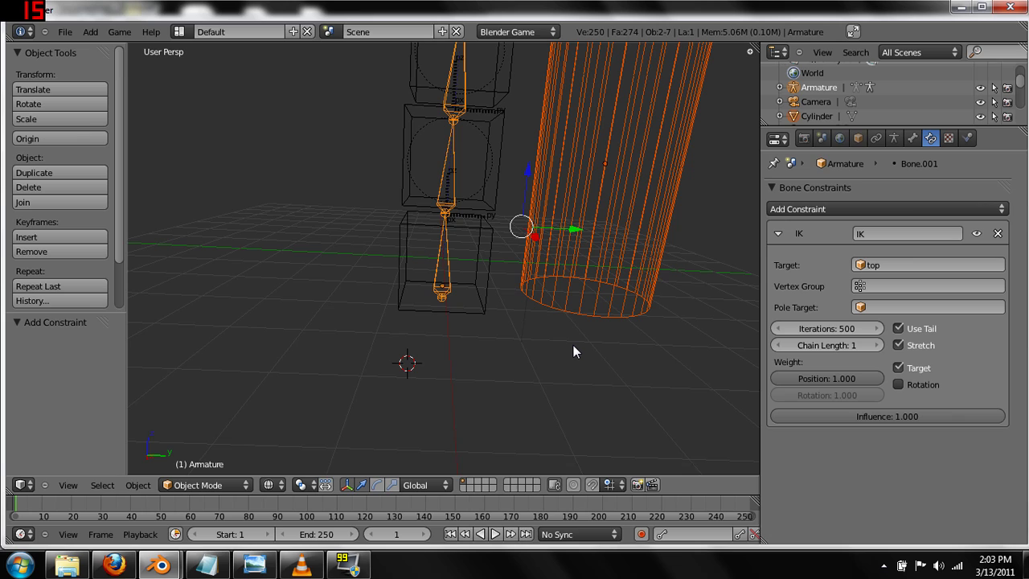
pyautogui.hotkey('ctrl', 'p')
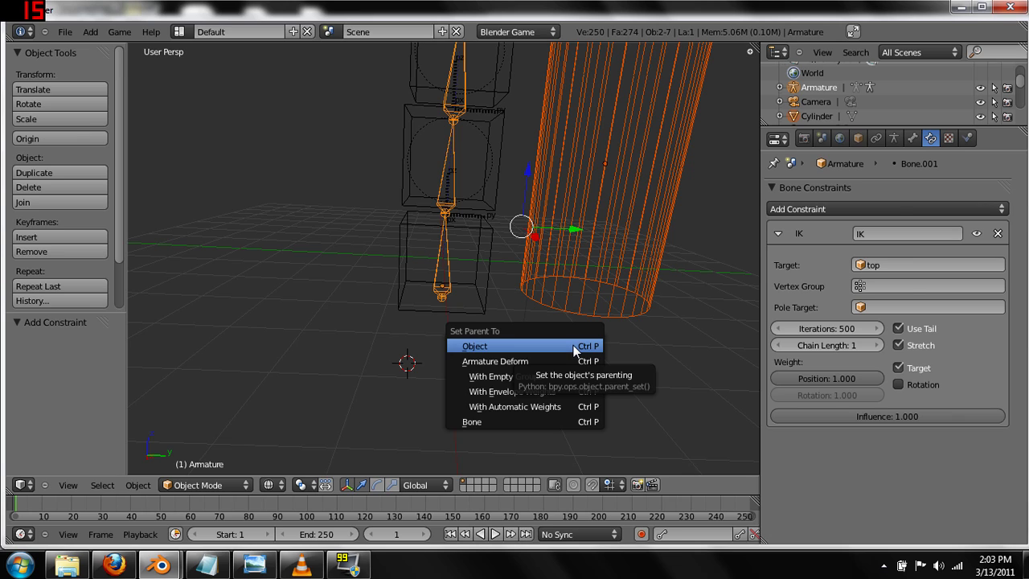
pyautogui.click(543, 407)
pyautogui.click(680, 388)
# - Try to move the armature and cylinder together about -0.84 units along Y, and undo the move
pyautogui.moveTo(684, 335); pyautogui.dragTo(576, 234, button='middle')
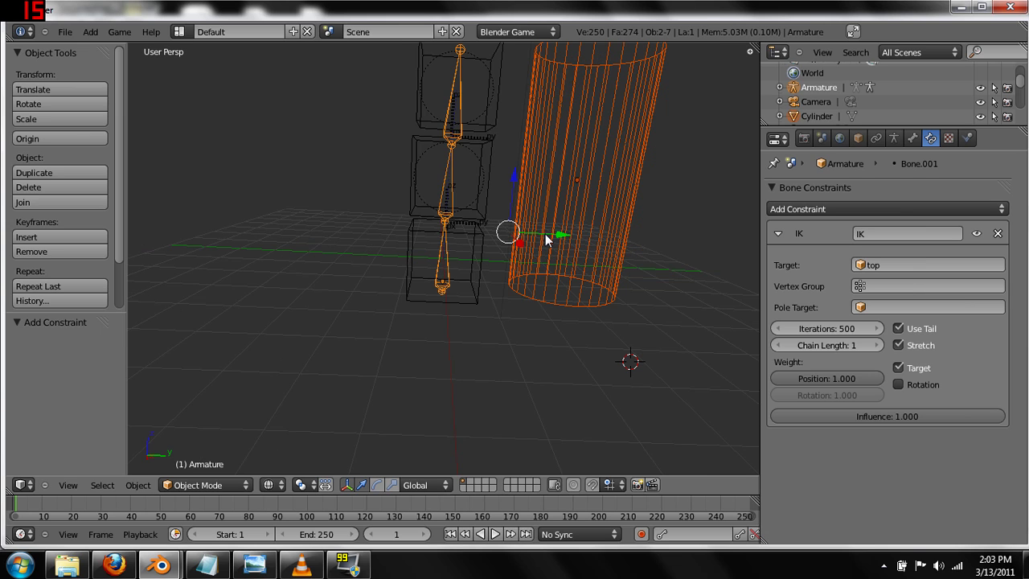
pyautogui.press('g')
pyautogui.press('y')
pyautogui.click(517, 230)
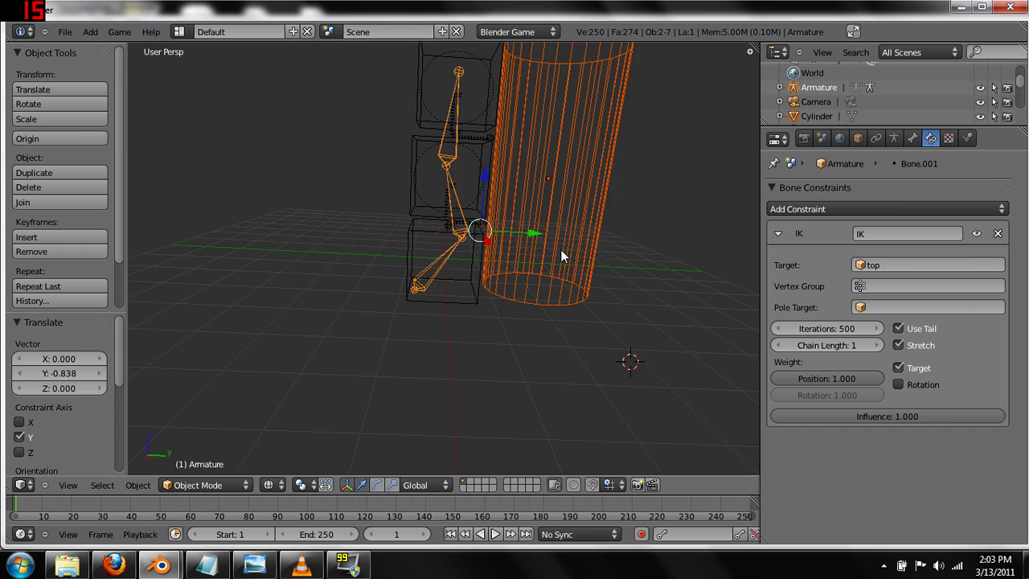
pyautogui.hotkey('ctrl', 'z')
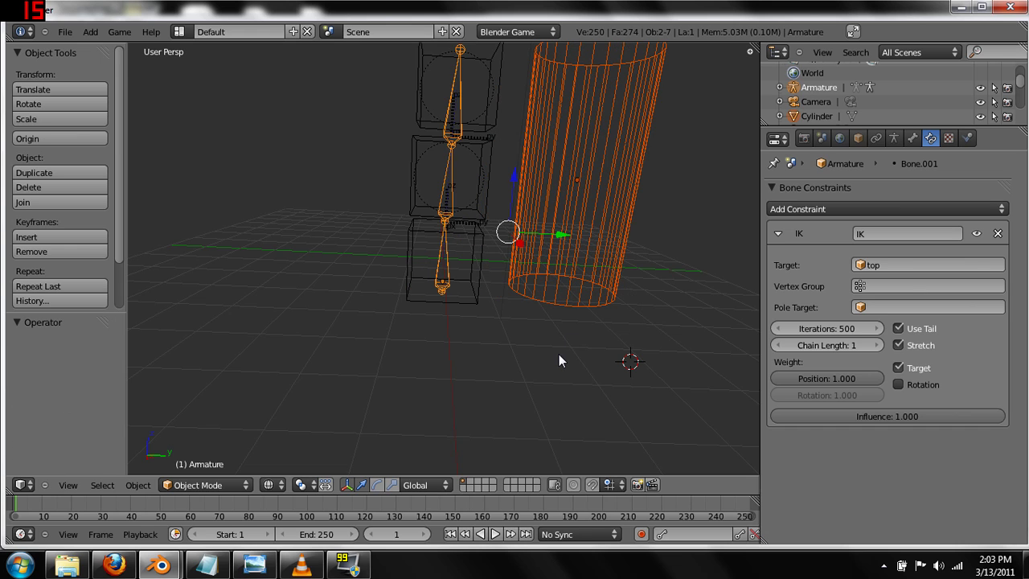
# - Select only the cylinder and move it about -3.755 units along Y so it surrounds the cube stack
pyautogui.press('a')
pyautogui.rightClick(569, 253)
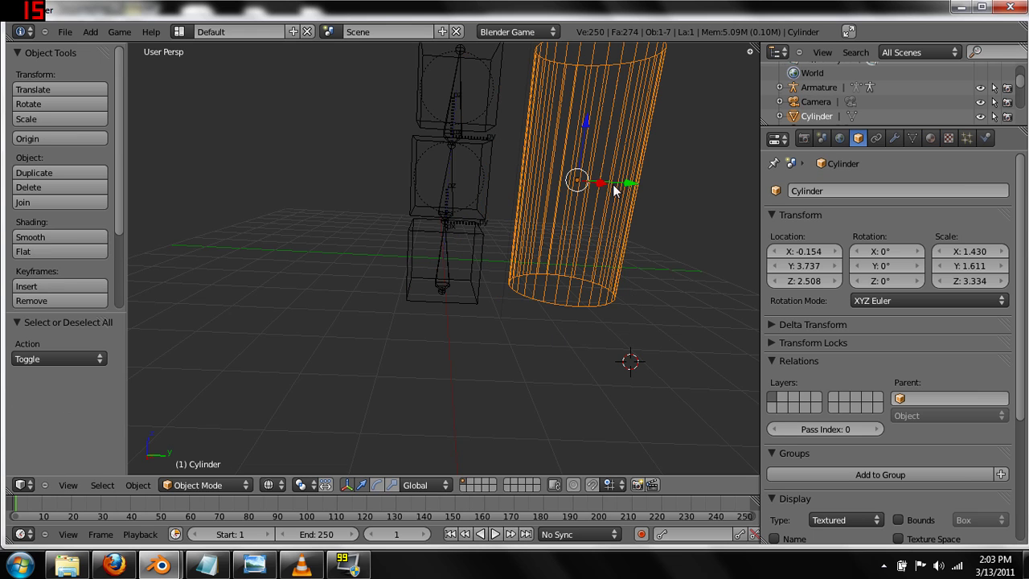
pyautogui.moveTo(613, 184); pyautogui.dragTo(488, 165)
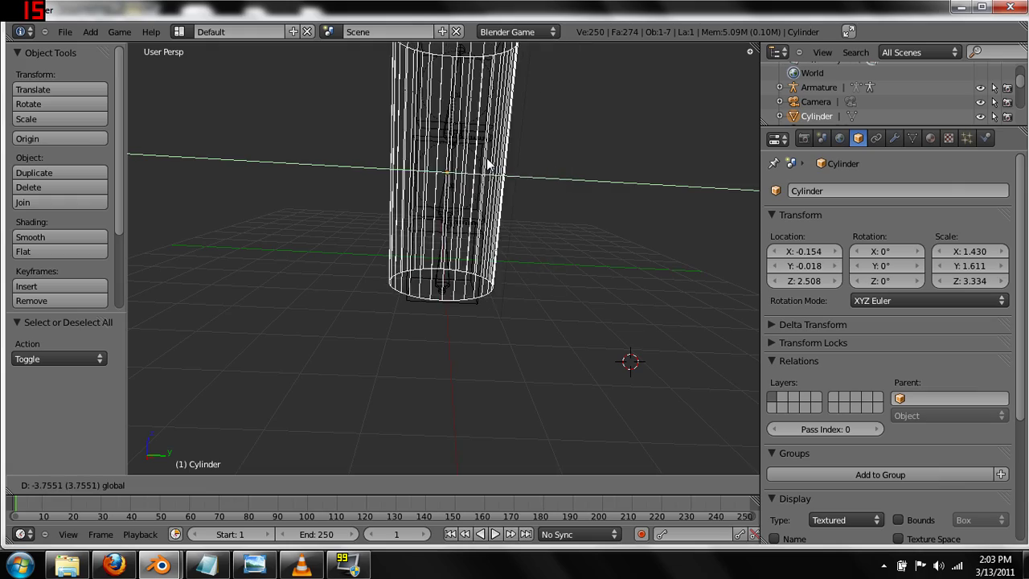
pyautogui.click(489, 165)
# - Add the armature to the cylinder selection and parent the cylinder to it using Armature Deform With Automatic Weights
pyautogui.moveTo(558, 252); pyautogui.dragTo(515, 247, button='middle')
pyautogui.scroll(3, 516, 247)
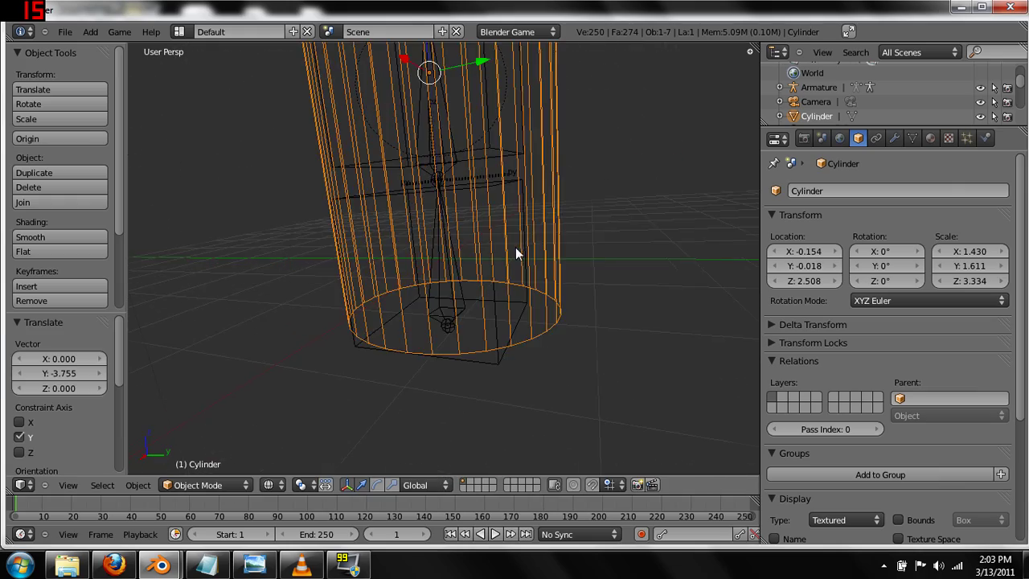
pyautogui.rightClick(446, 324)
pyautogui.moveTo(456, 326); pyautogui.dragTo(305, 464, button='middle')
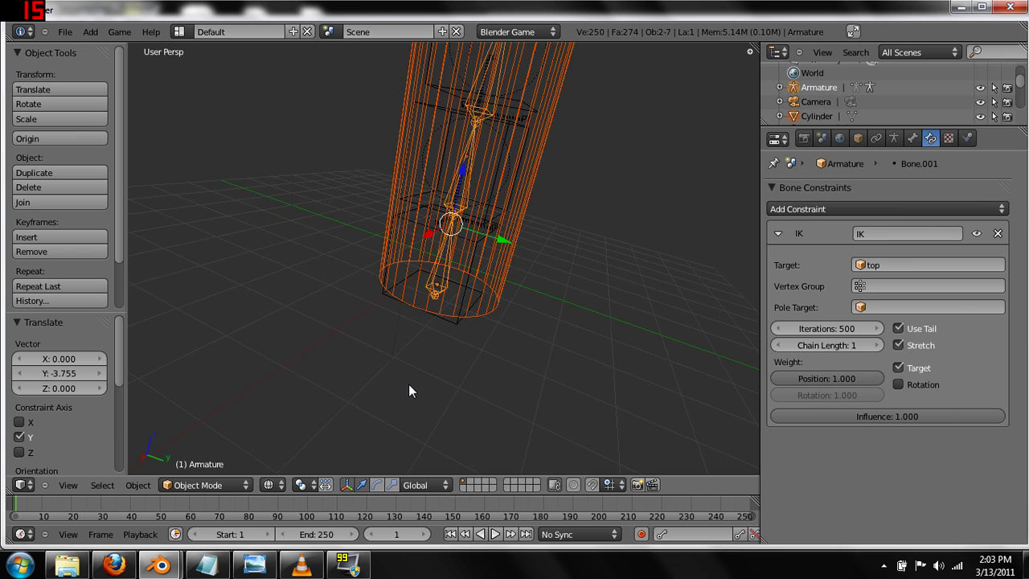
pyautogui.hotkey('ctrl', 'p')
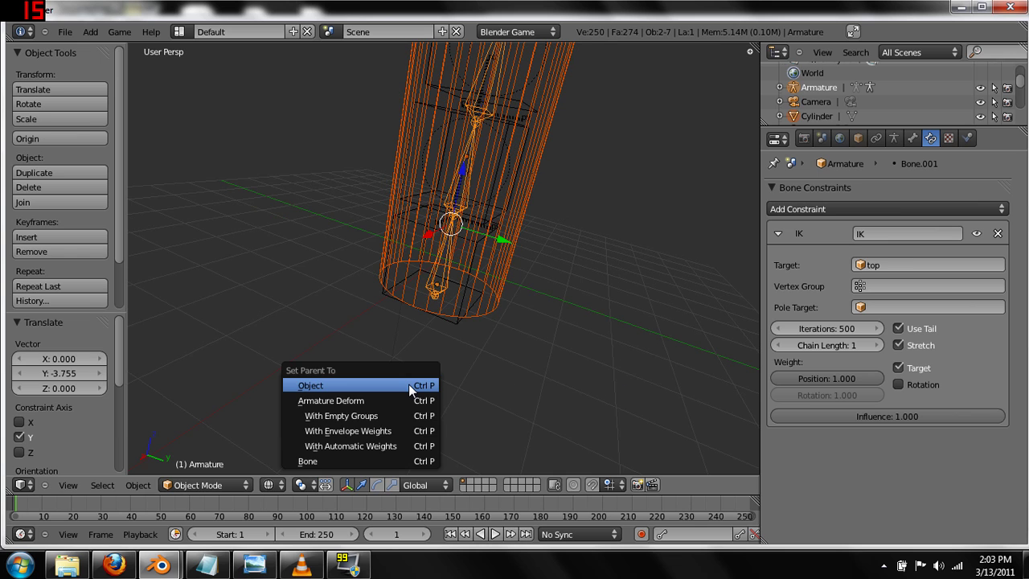
pyautogui.click(372, 446)
pyautogui.moveTo(570, 361); pyautogui.dragTo(460, 286, button='middle')
pyautogui.moveTo(572, 182); pyautogui.dragTo(325, 300, button='middle')
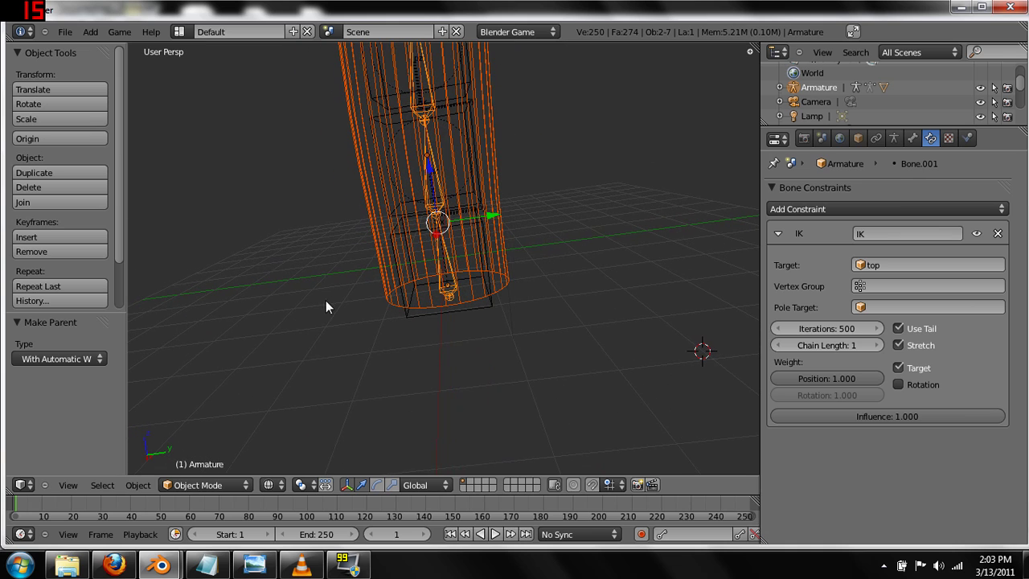
# - Select only the cylinder and set its physics type to No Collision
pyautogui.rightClick(492, 132)
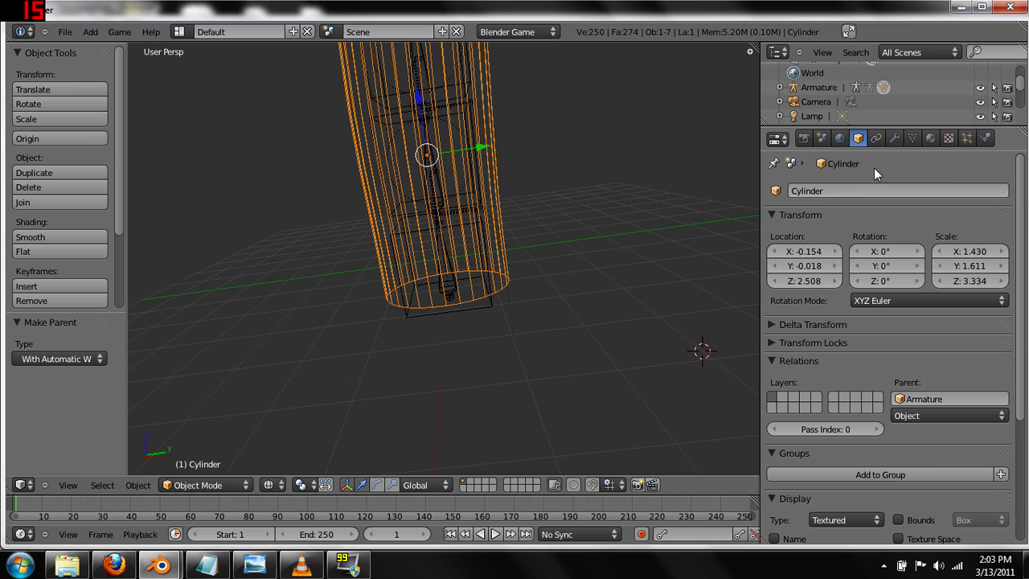
pyautogui.click(985, 138)
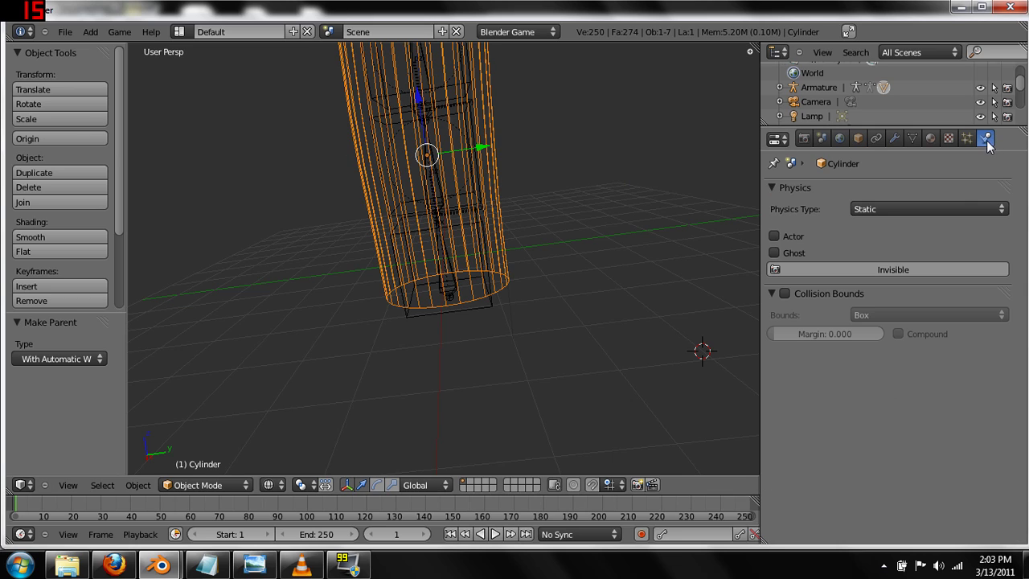
pyautogui.click(934, 210)
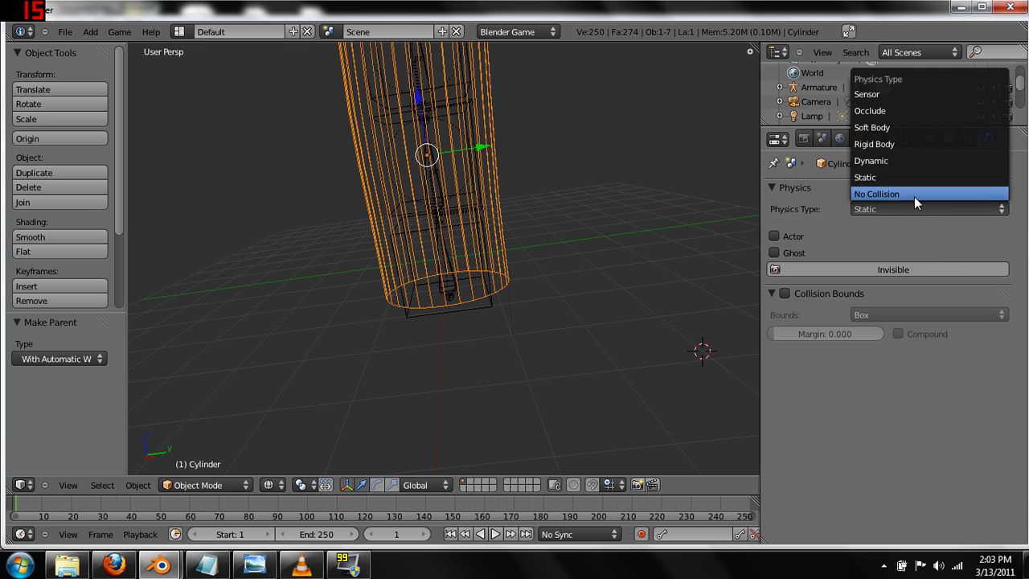
pyautogui.click(914, 196)
pyautogui.moveTo(556, 246); pyautogui.dragTo(619, 246, button='middle')
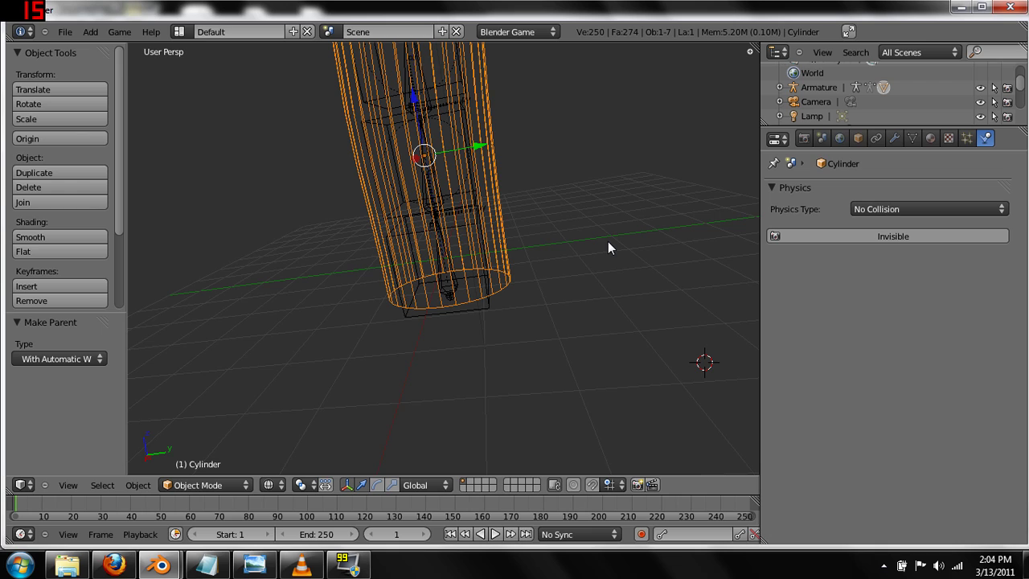
# - Enable Record Animation for the game engine, run the physics simulation, and exit it to record the motion
pyautogui.click(119, 32)
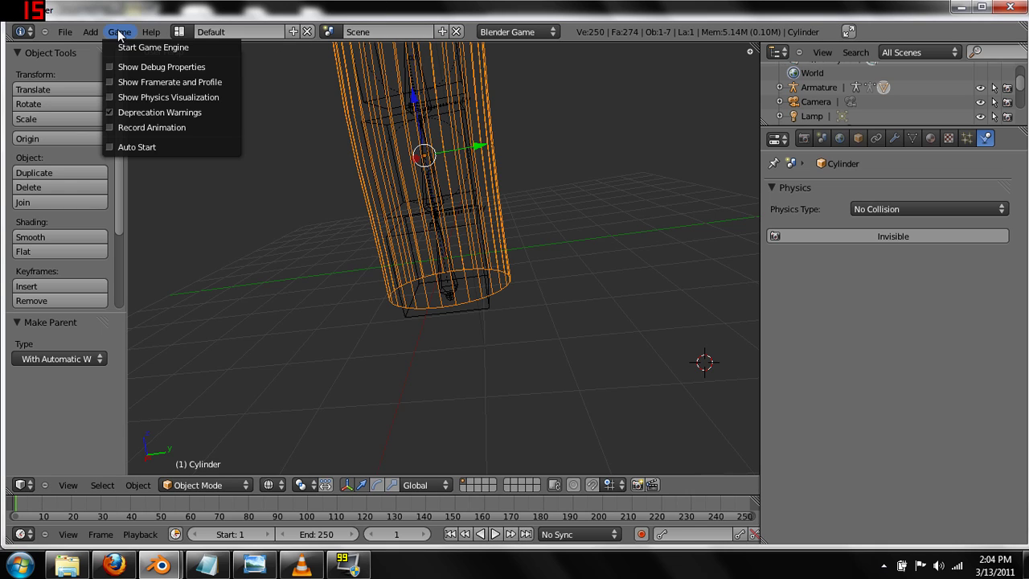
pyautogui.click(151, 129)
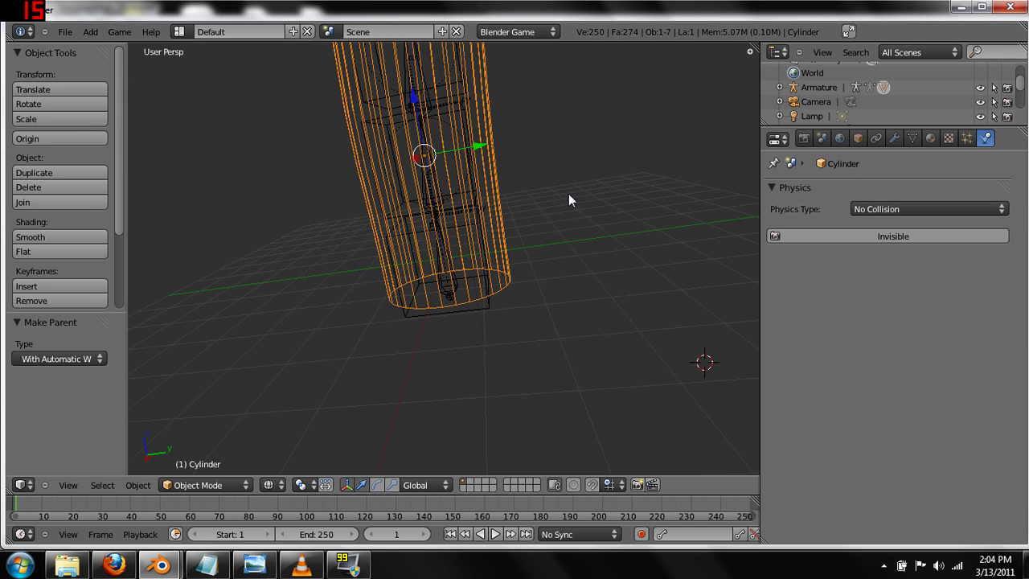
pyautogui.moveTo(569, 194); pyautogui.dragTo(587, 230, button='middle')
pyautogui.press('p')
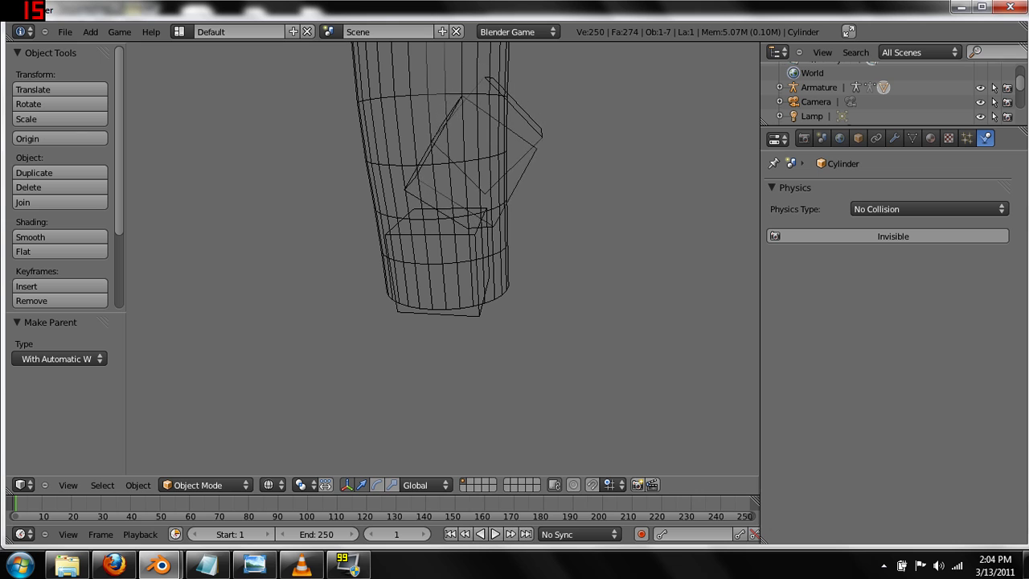
pyautogui.press('Escape')
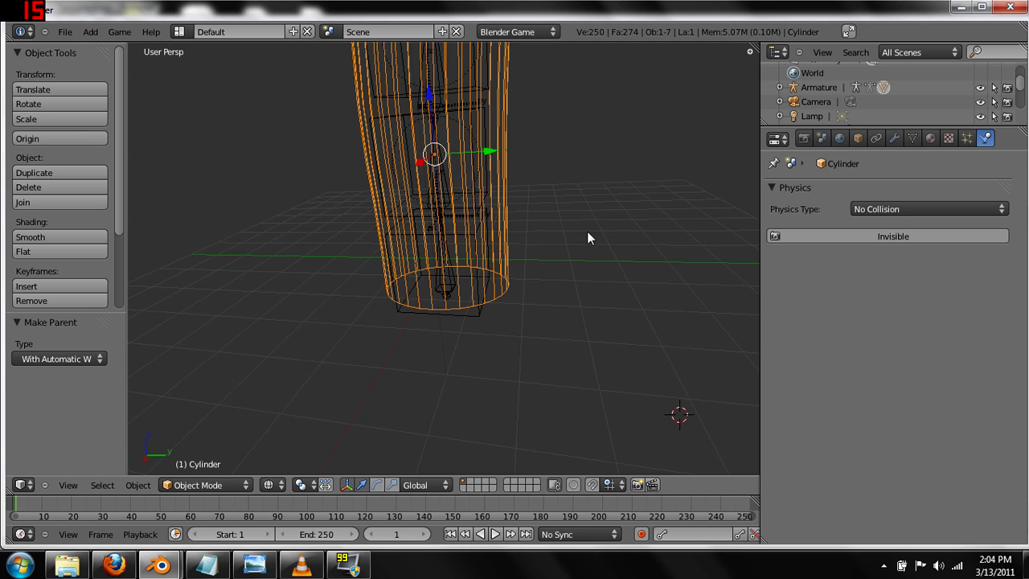
# - Switch the 3D viewport shading to Solid
pyautogui.moveTo(566, 272); pyautogui.dragTo(532, 234, button='middle')
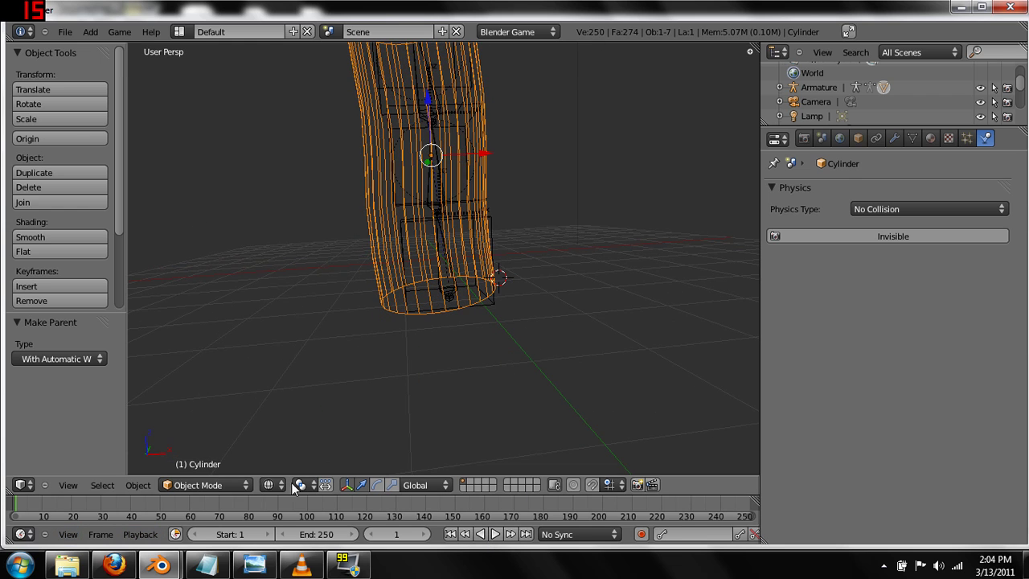
pyautogui.click(214, 485)
pyautogui.click(273, 485)
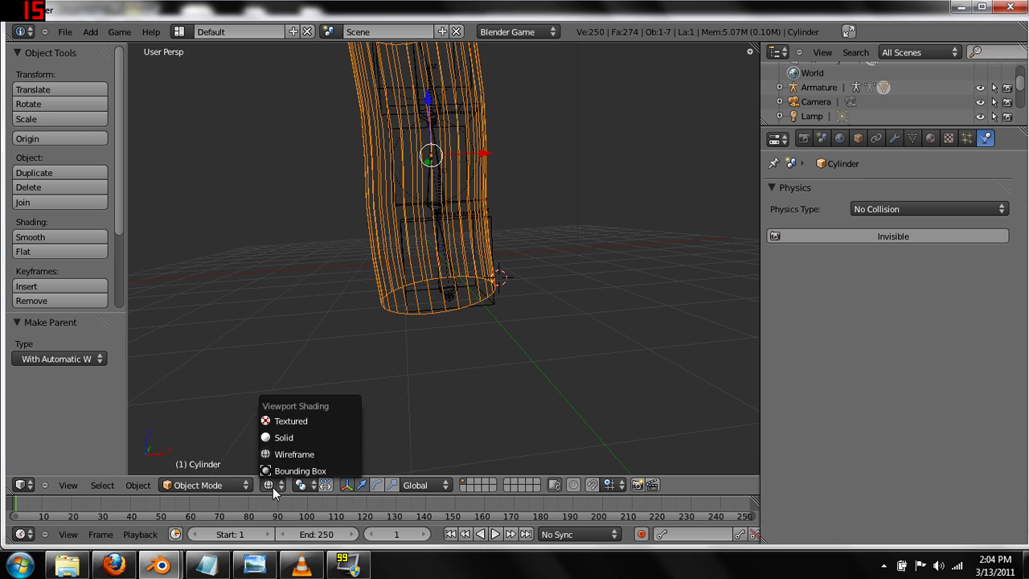
pyautogui.click(287, 440)
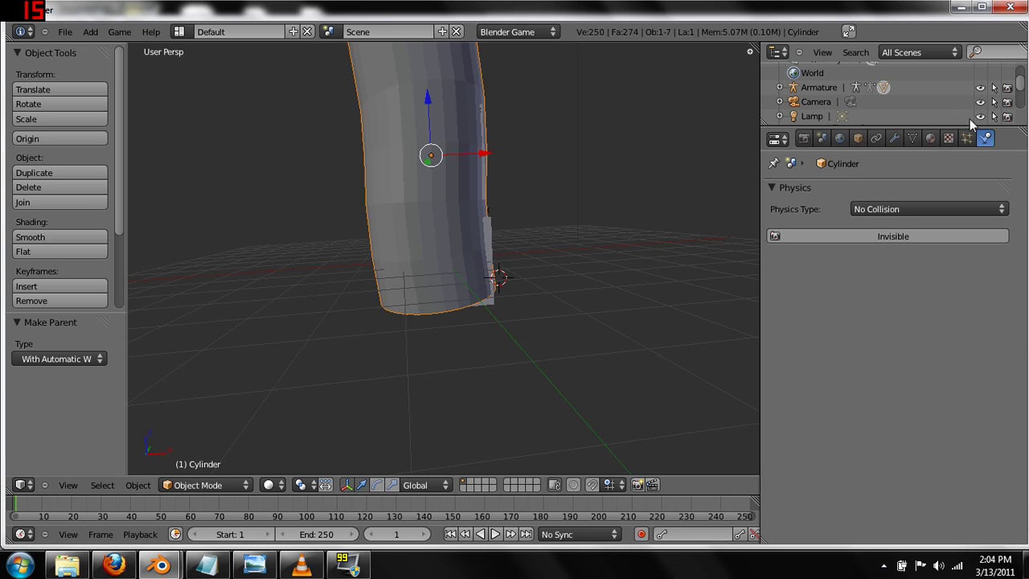
# - Enlarge the outliner and hide the top, mid and bot cubes from the viewport
pyautogui.moveTo(961, 125); pyautogui.dragTo(950, 233)
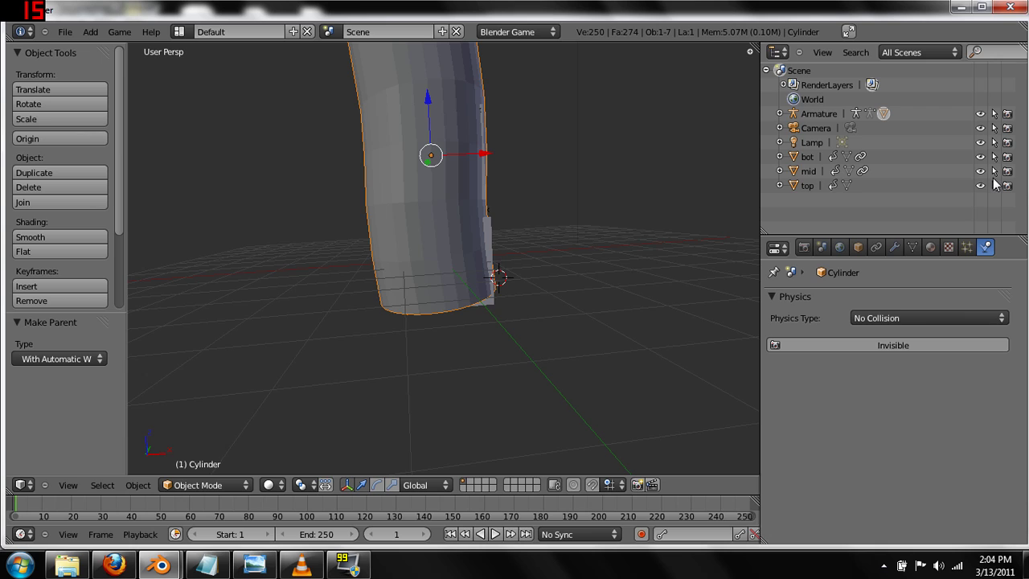
pyautogui.click(981, 185)
pyautogui.click(980, 171)
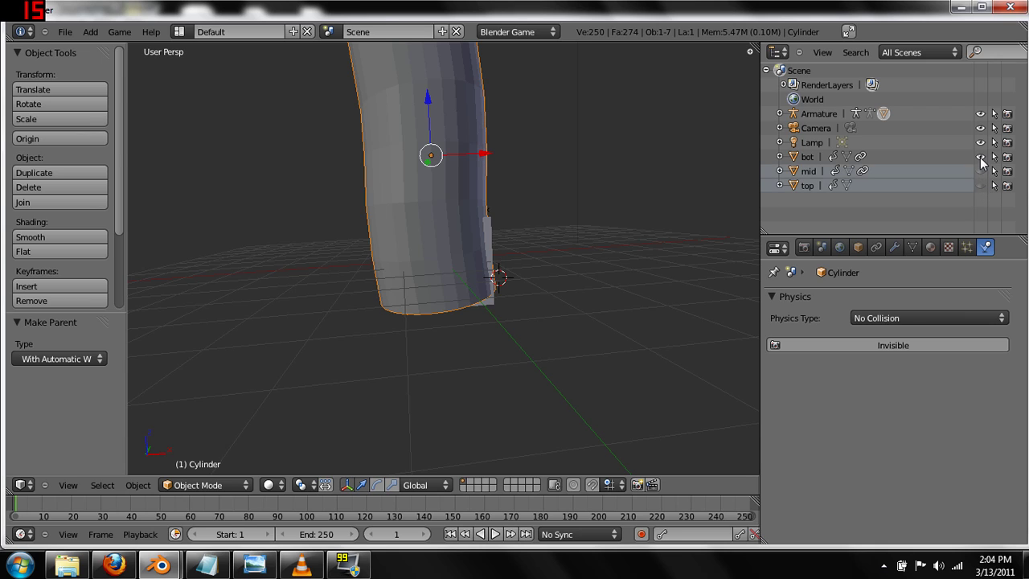
pyautogui.click(980, 156)
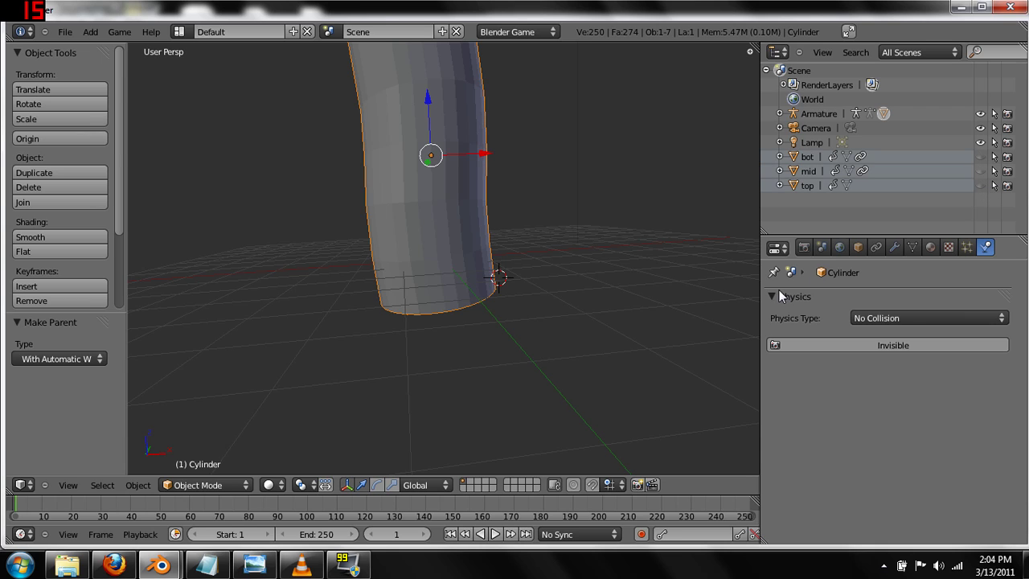
# - Play the recorded animation briefly, stop it, and scrub the timeline back to frame 0
pyautogui.click(496, 534)
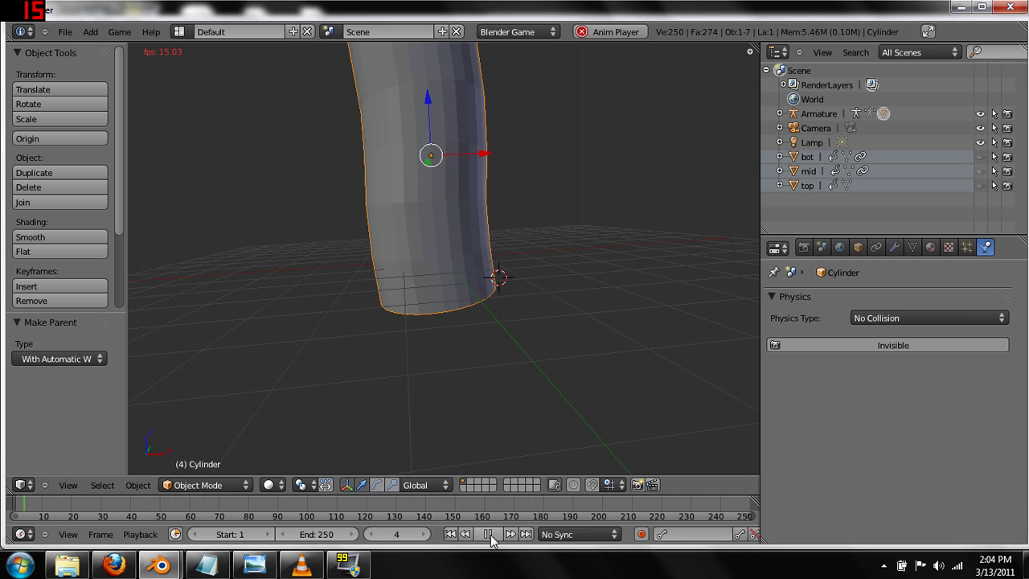
pyautogui.click(487, 534)
pyautogui.click(607, 506)
pyautogui.moveTo(337, 502); pyautogui.dragTo(9, 506)
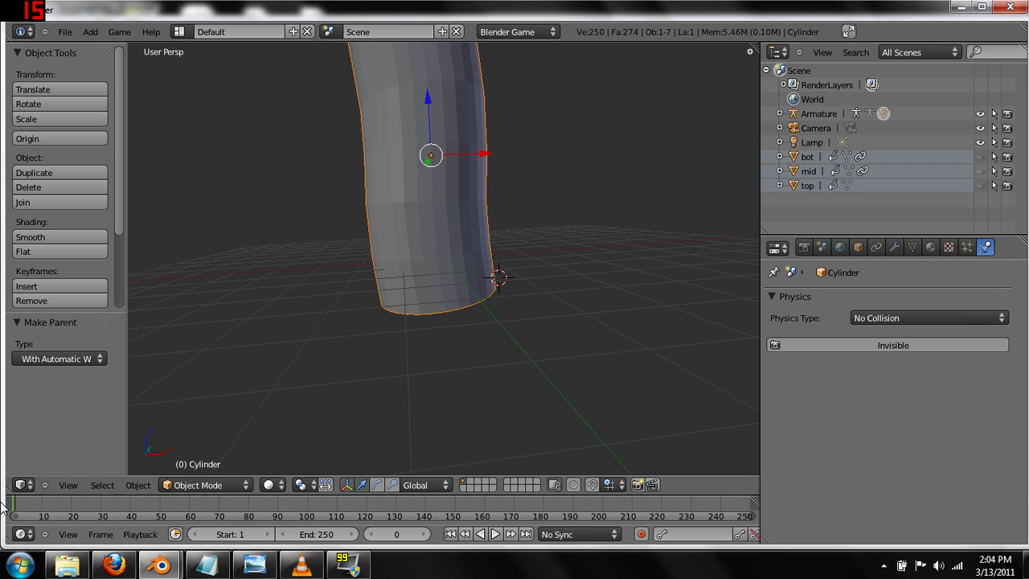